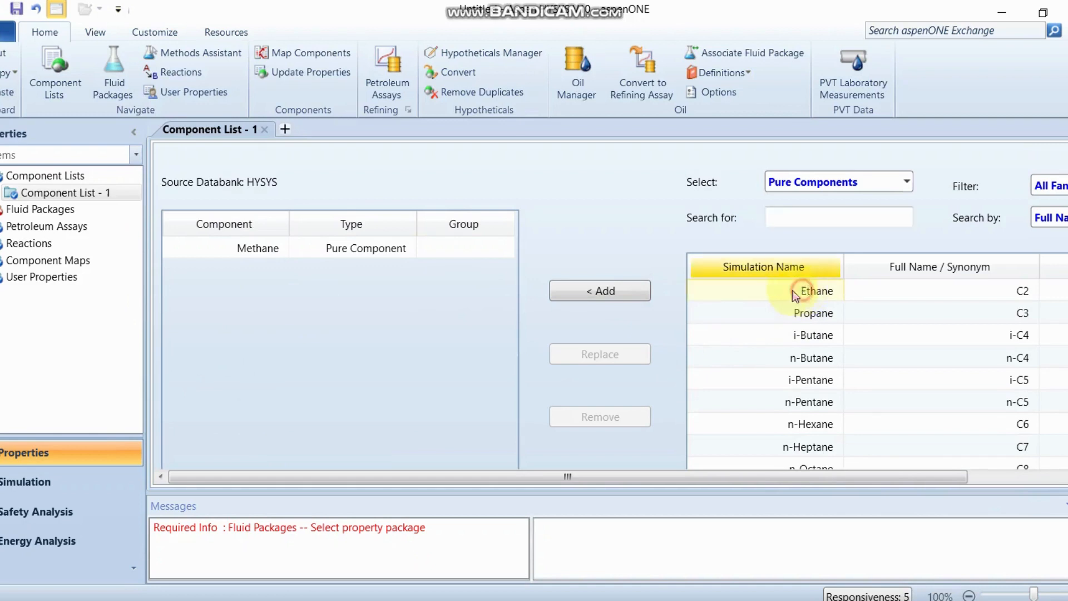
Add Ethane and Propane from the pure components databank to the component list.
{"action": "left_click", "coordinate": [599, 291]}
{"action": "left_click", "coordinate": [779, 293]}
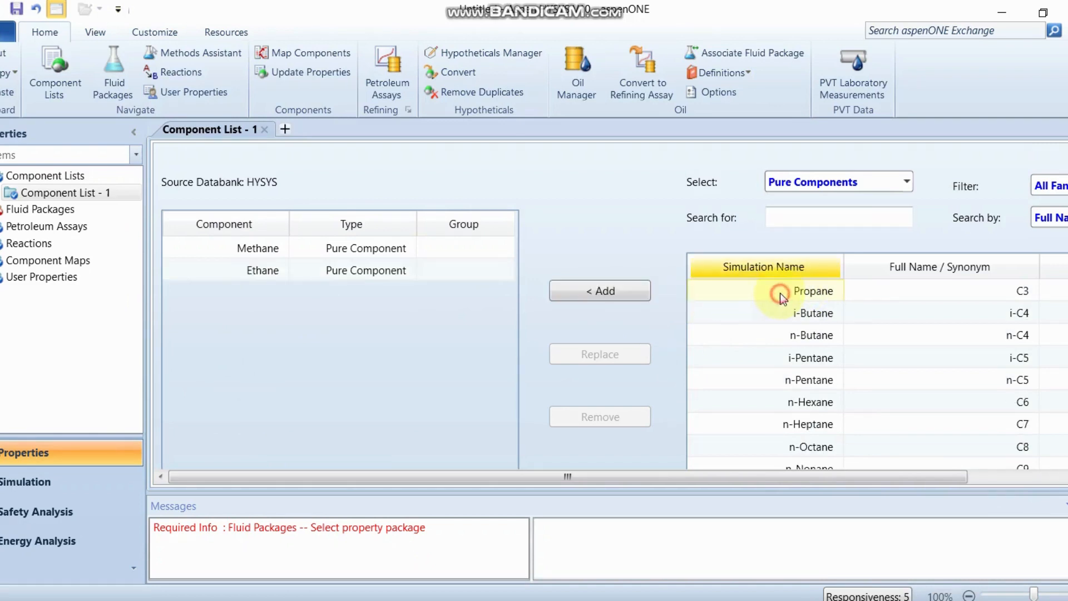
{"action": "left_click", "coordinate": [612, 291]}
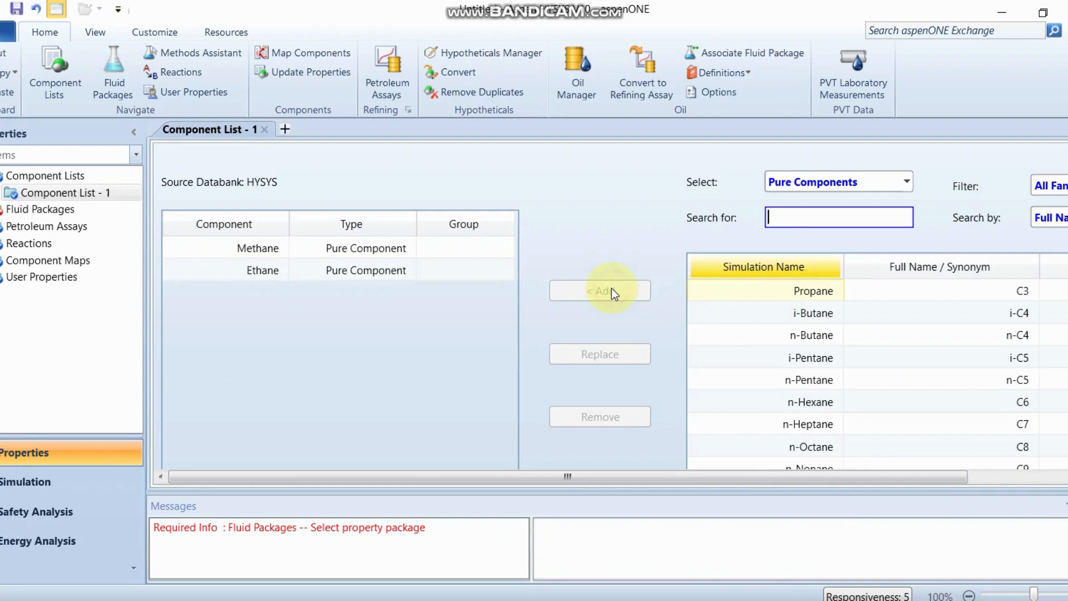
Search the pure components for "Nitr" and add Nitrogen to the component list.
{"action": "left_click", "coordinate": [824, 216]}
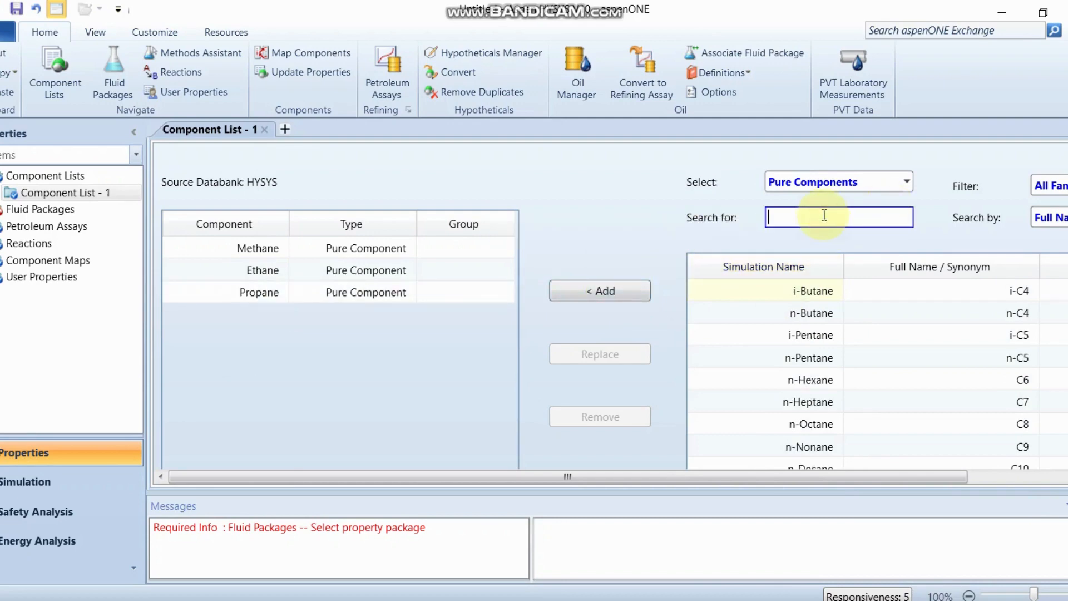
{"action": "type", "text": "Ni"}
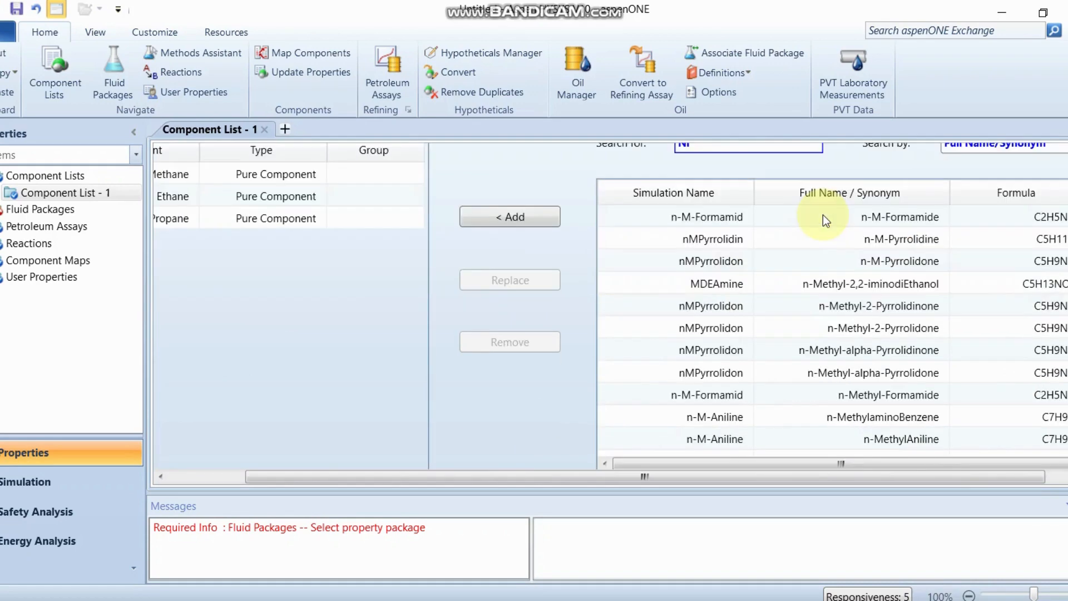
{"action": "type", "text": "tr"}
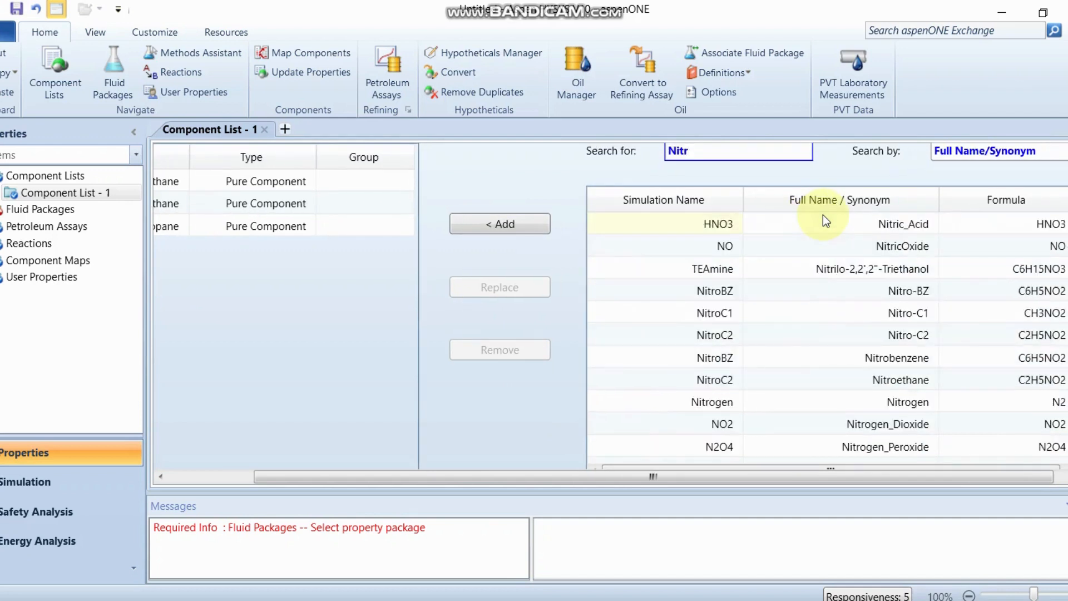
{"action": "left_click", "coordinate": [692, 402]}
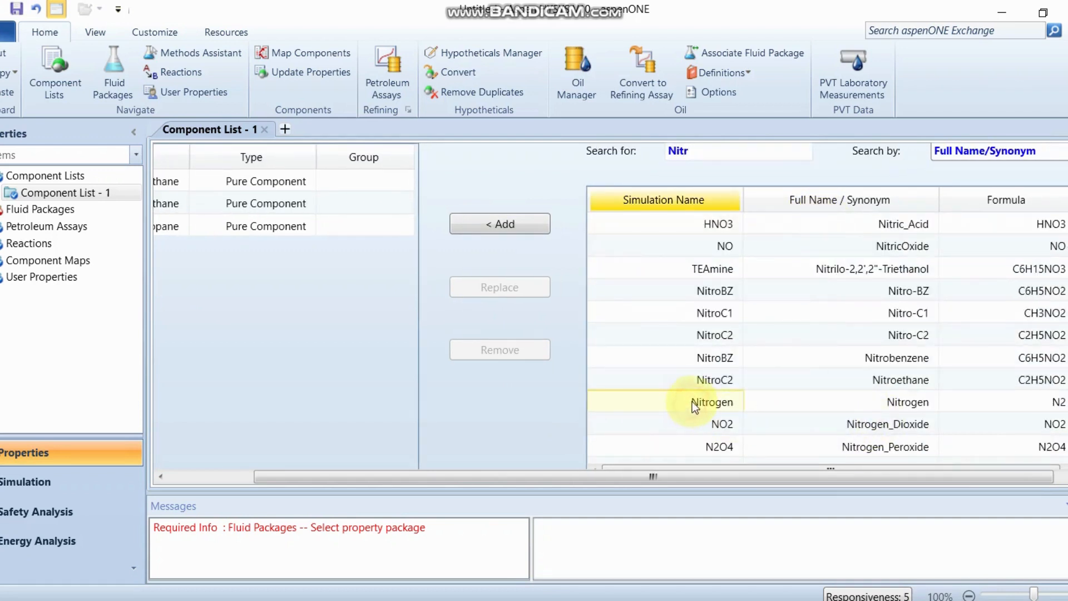
{"action": "left_click", "coordinate": [505, 217]}
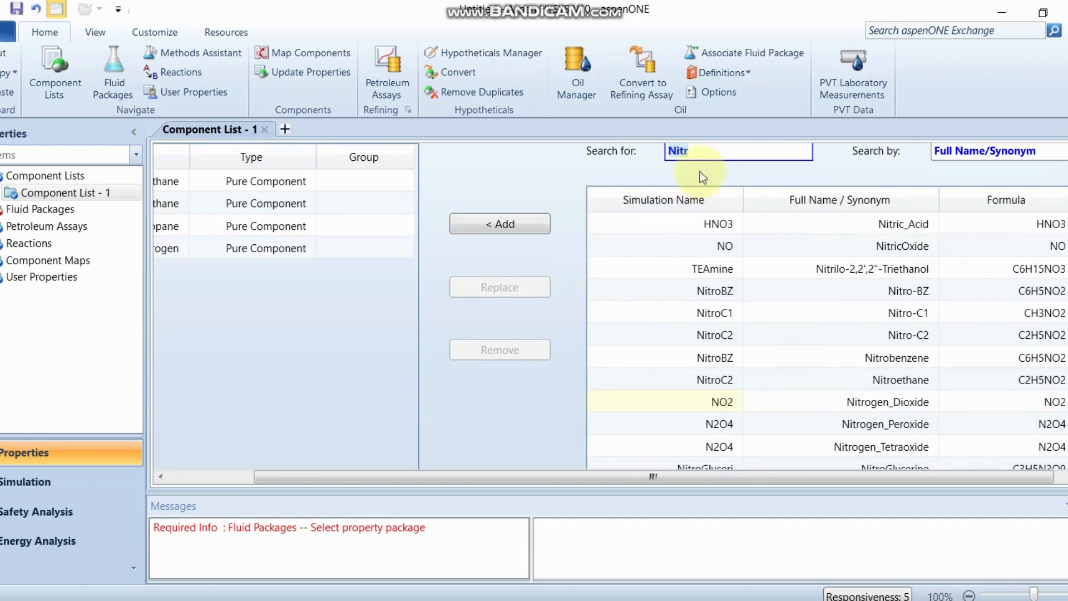
Replace the component search text with "C".
{"action": "left_click", "coordinate": [702, 153]}
{"action": "key", "text": "BackSpace"}
{"action": "key", "text": "BackSpace"}
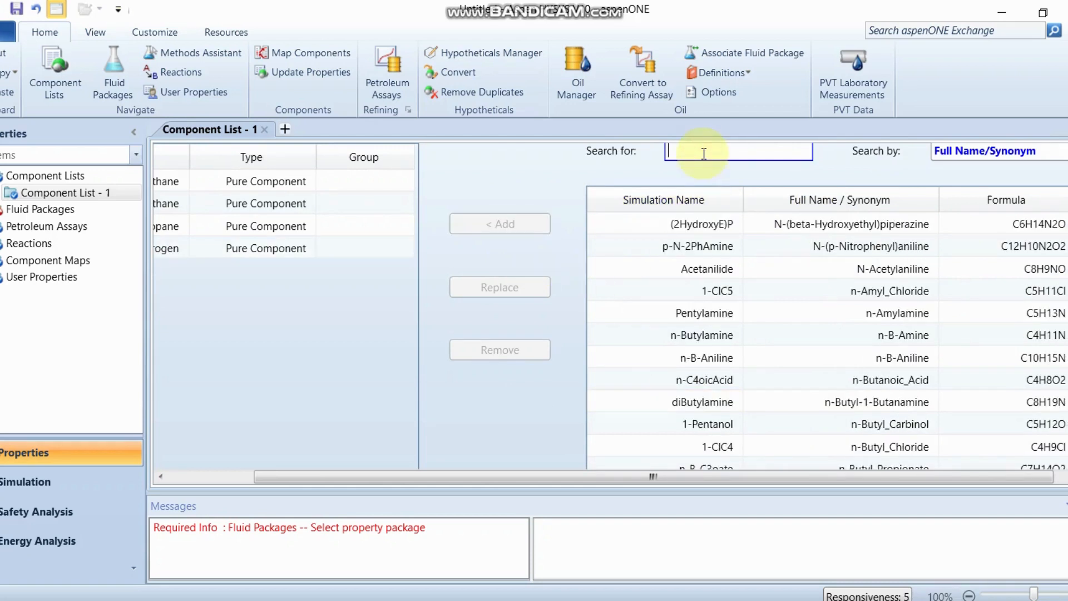
{"action": "type", "text": "C"}
{"action": "left_click", "coordinate": [744, 197]}
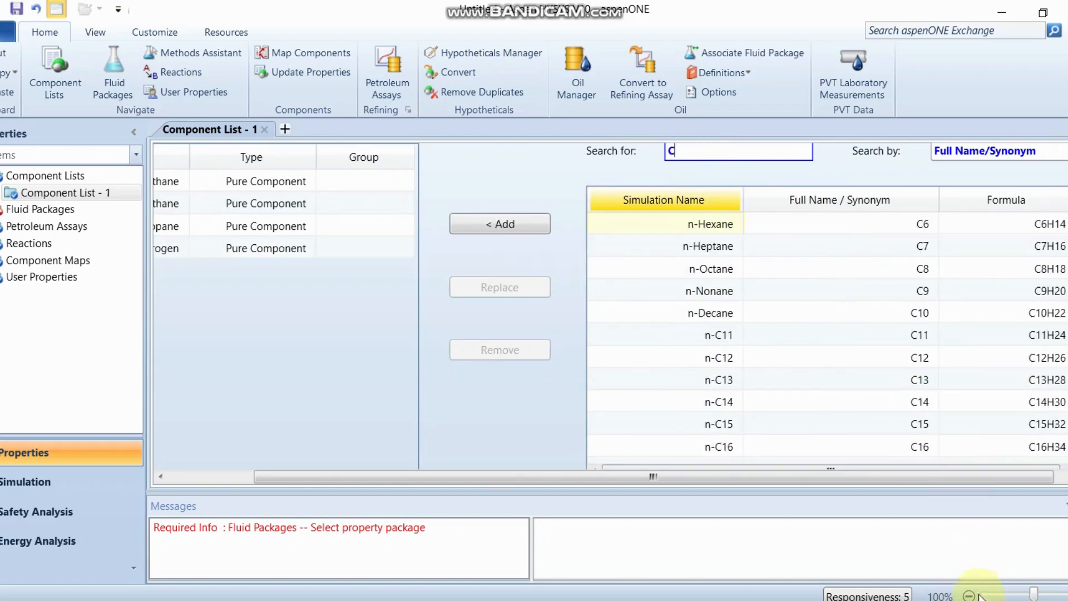
Turn on Windows tablet mode so the on-screen keyboard can be used for text entry.
{"action": "left_click", "coordinate": [1064, 597]}
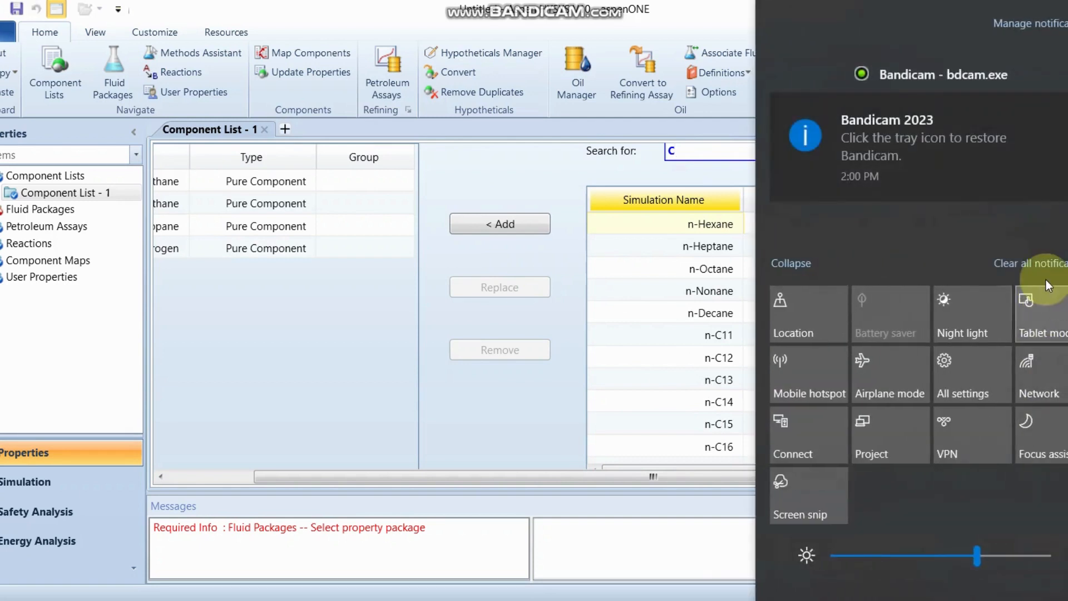
{"action": "left_click", "coordinate": [1047, 311]}
{"action": "left_click", "coordinate": [541, 392]}
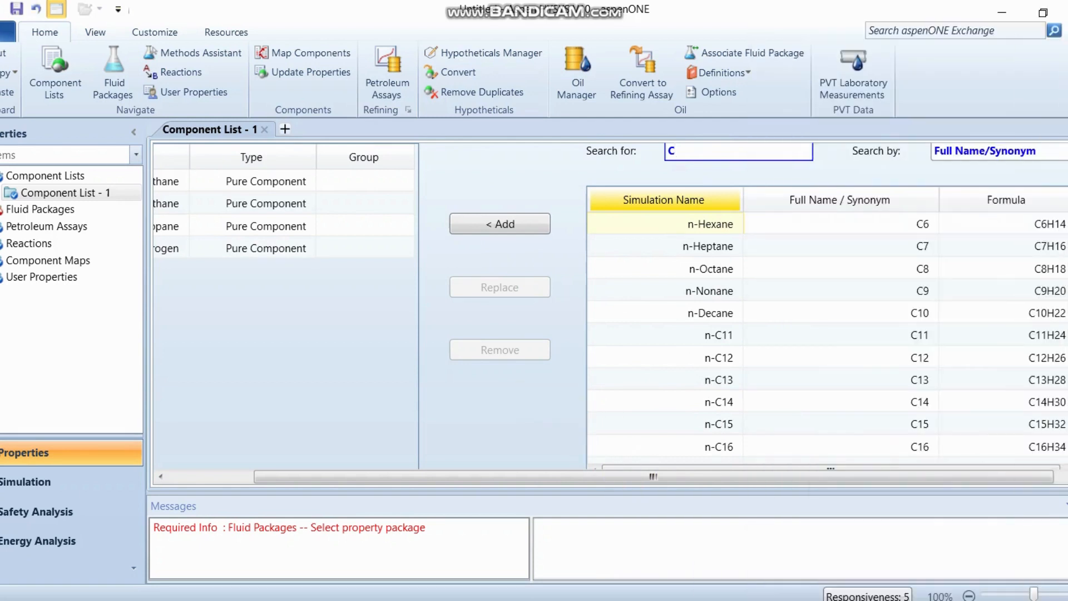
Complete the component search text as "CO2" and add CO2 to the component list.
{"action": "left_click", "coordinate": [157, 557]}
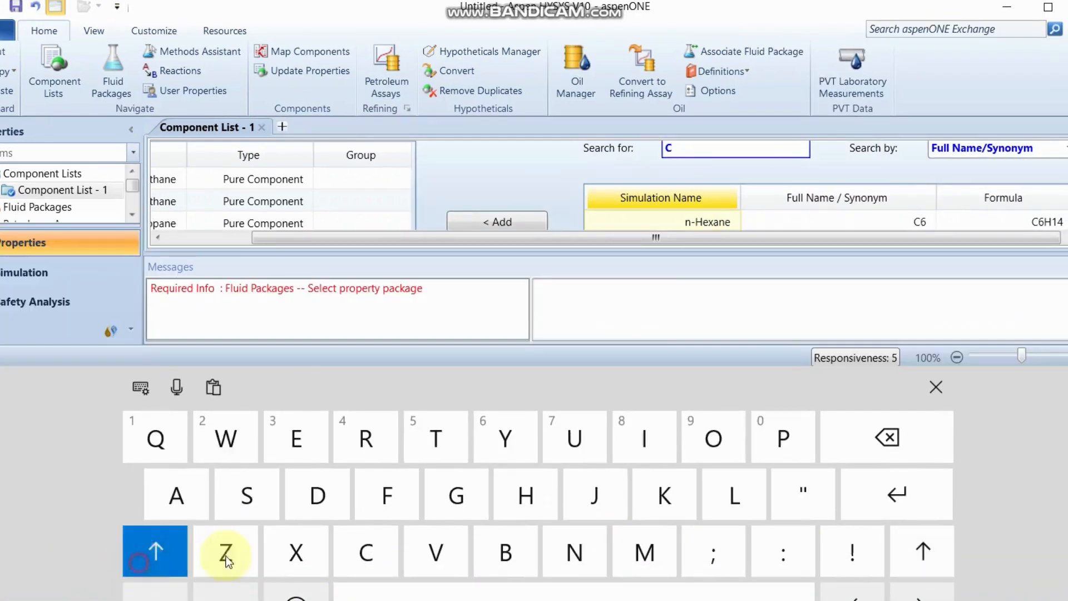
{"action": "left_click", "coordinate": [717, 444]}
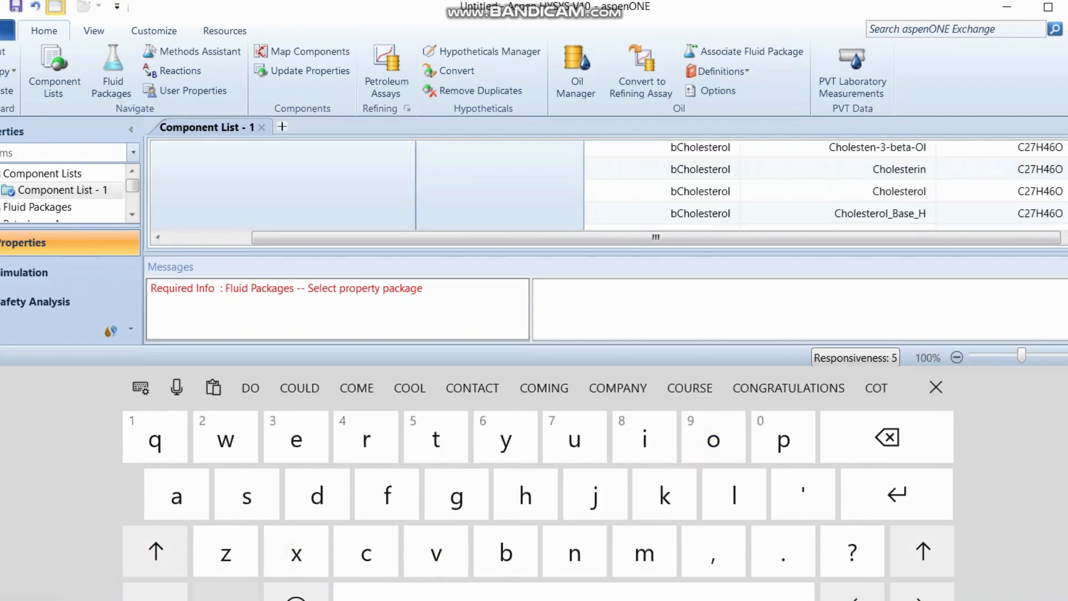
{"action": "left_click", "coordinate": [155, 591]}
{"action": "left_click", "coordinate": [742, 418]}
{"action": "left_click", "coordinate": [918, 525]}
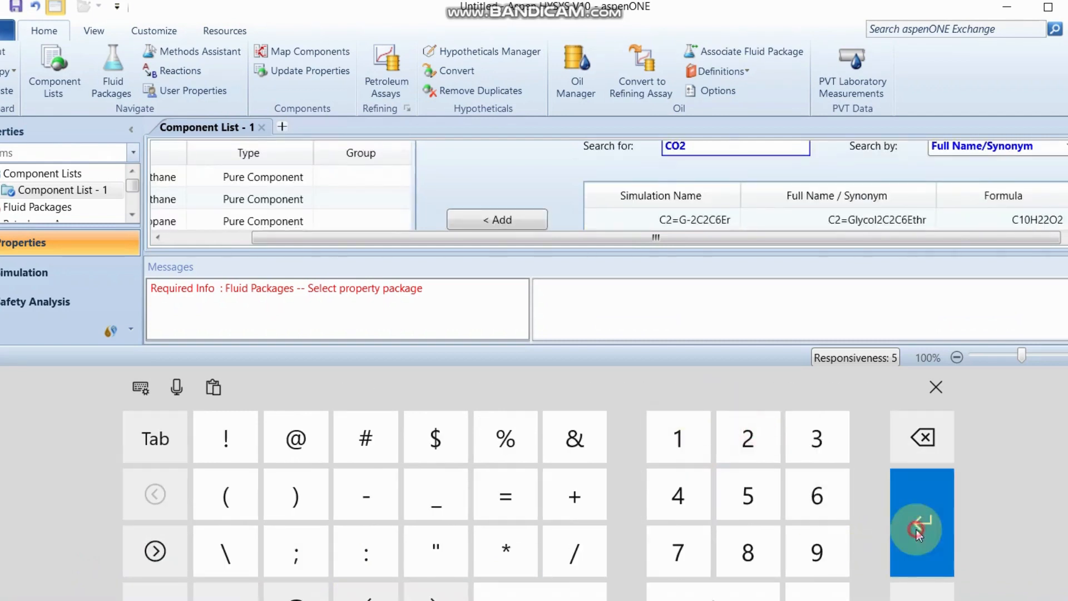
{"action": "left_click", "coordinate": [936, 388]}
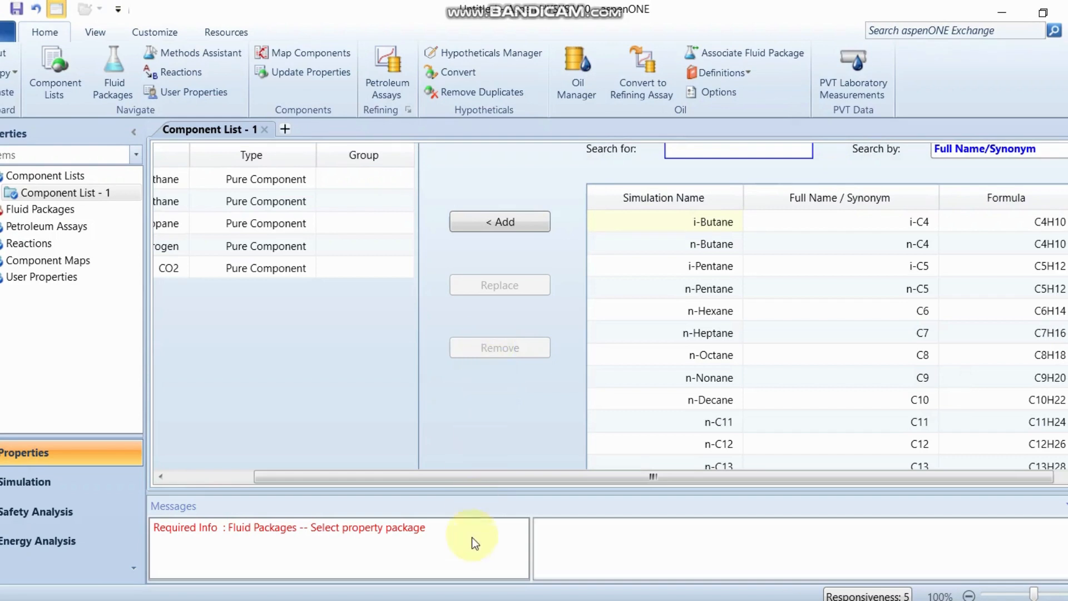
{"action": "left_click_drag", "start_coordinate": [444, 477], "coordinate": [359, 477]}
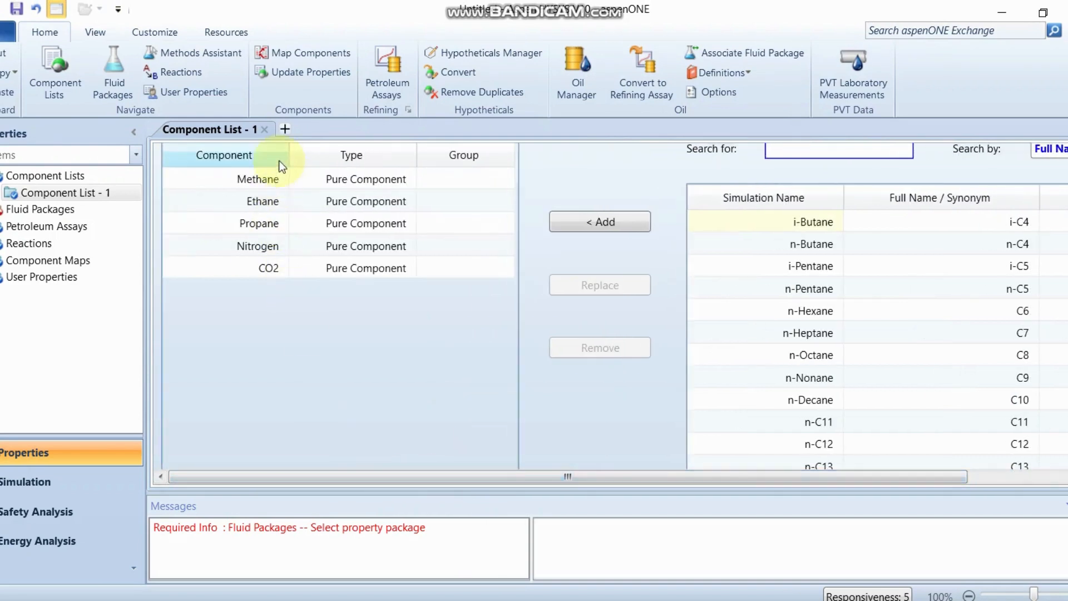
Add a fluid package for Component List - 1 and choose Peng-Robinson as its property package.
{"action": "left_click", "coordinate": [51, 210]}
{"action": "left_click", "coordinate": [231, 434]}
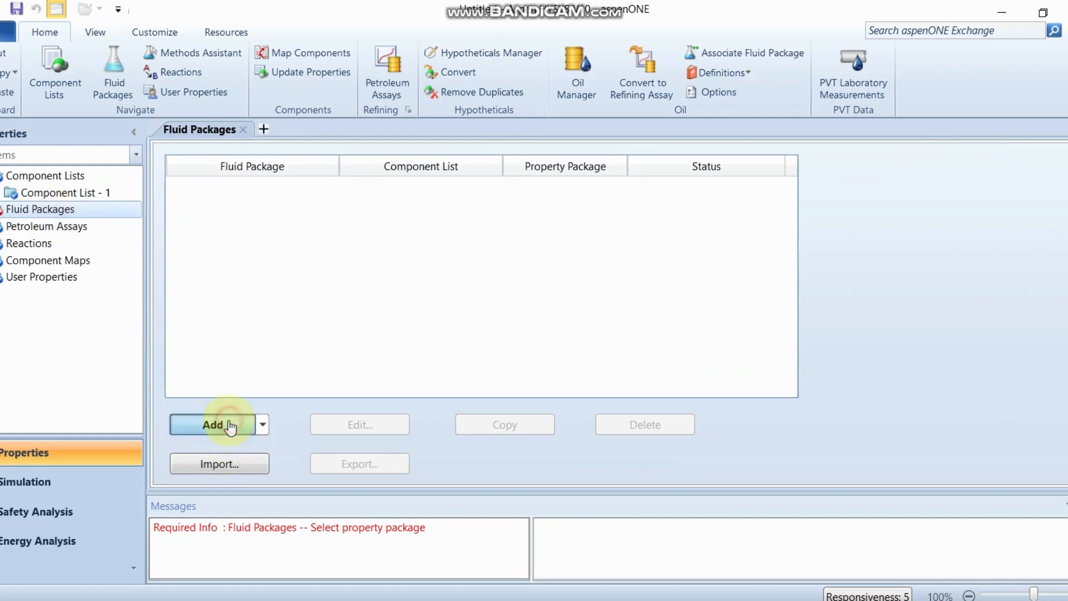
{"action": "scroll", "coordinate": [246, 425], "scroll_direction": "down", "scroll_amount": 6}
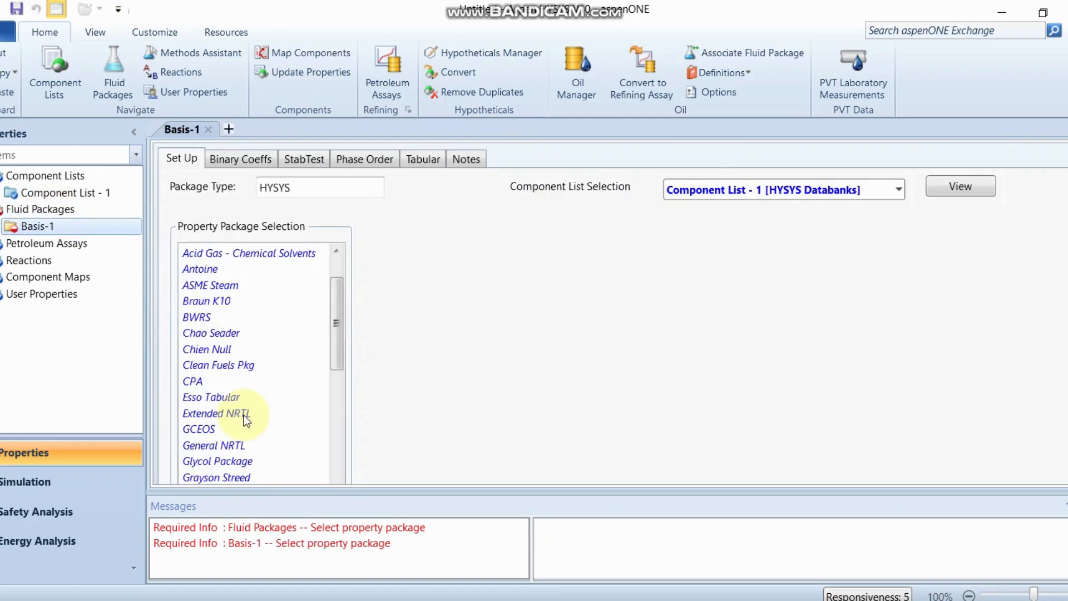
{"action": "scroll", "coordinate": [246, 421], "scroll_direction": "down", "scroll_amount": 1}
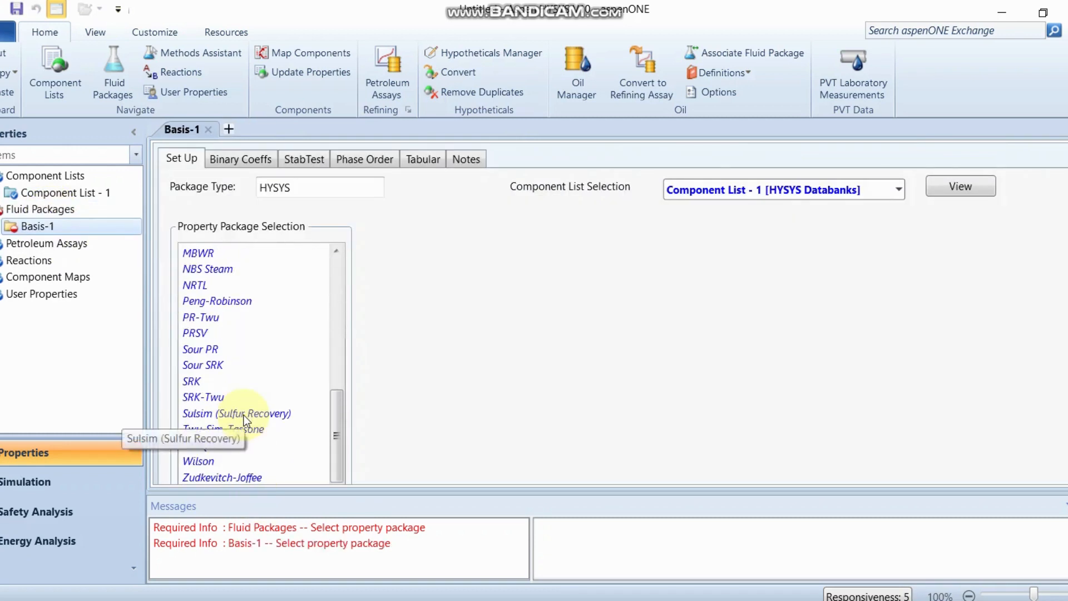
{"action": "left_click", "coordinate": [236, 301]}
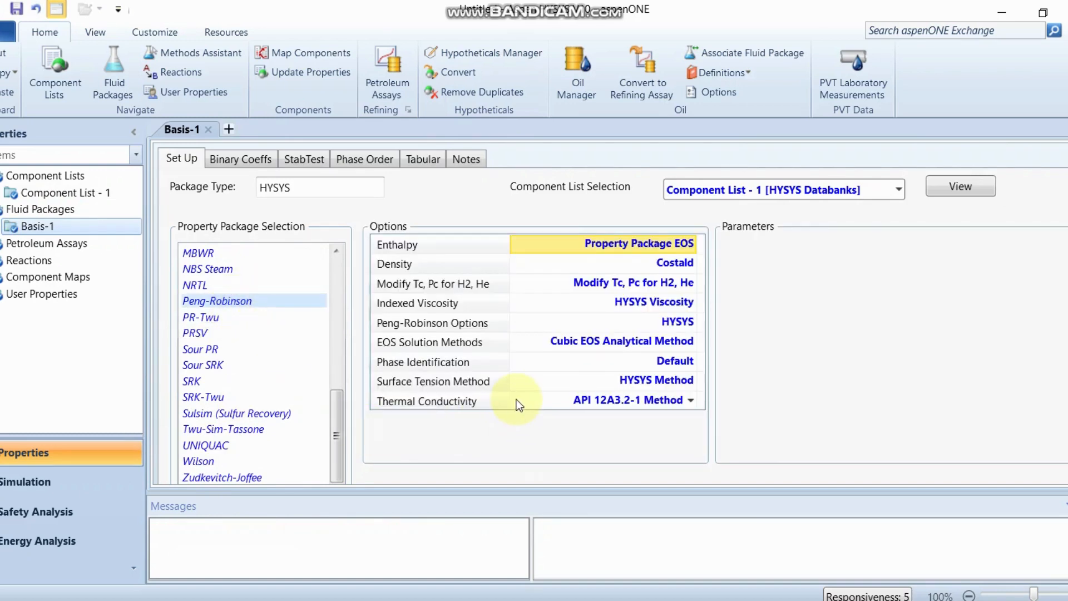
{"action": "scroll", "coordinate": [668, 465], "scroll_direction": "down", "scroll_amount": 2}
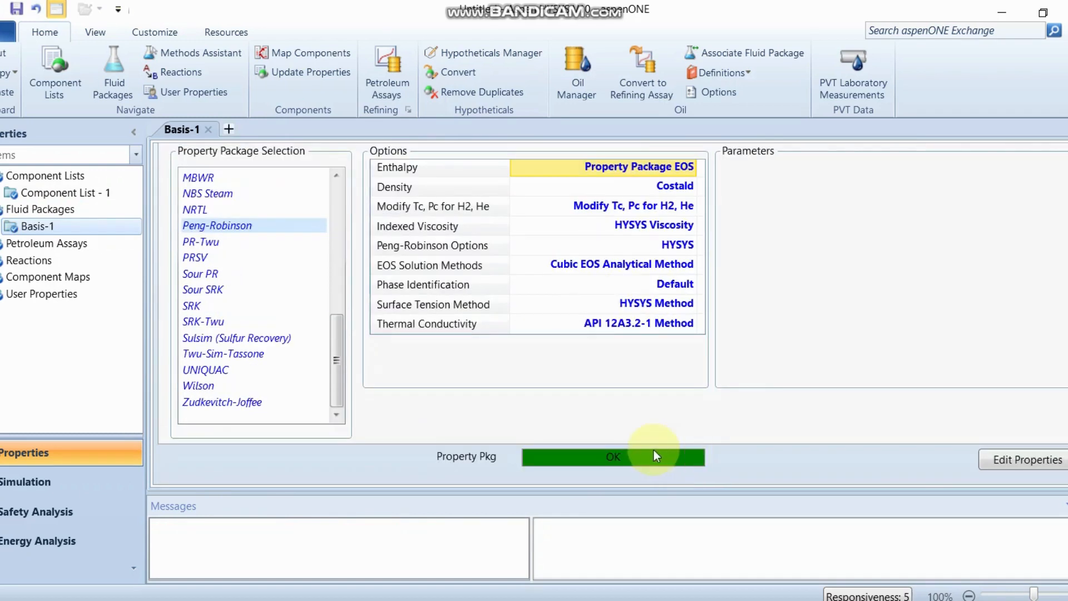
Switch to the simulation environment and place a compressor in the middle of the empty flowsheet.
{"action": "left_click", "coordinate": [17, 483]}
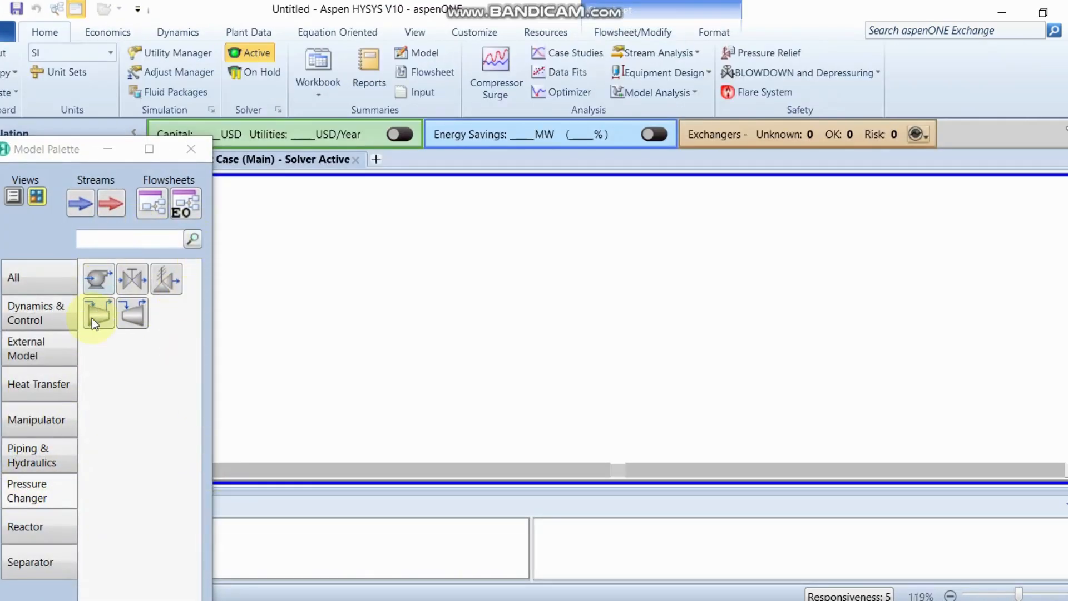
{"action": "left_click_drag", "start_coordinate": [91, 318], "coordinate": [628, 331]}
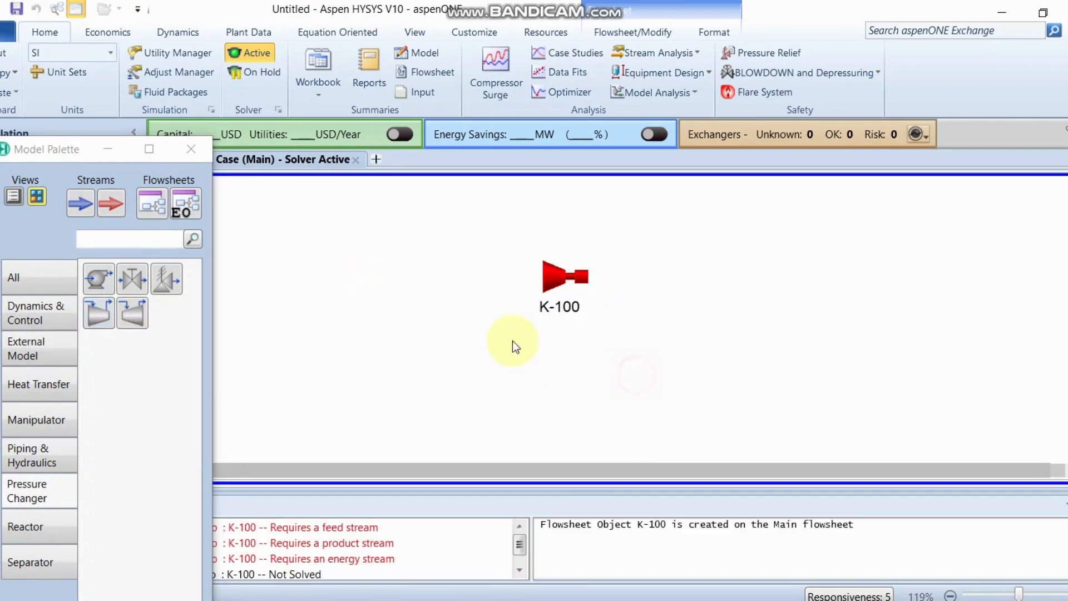
Rename the compressor on the flowsheet as "Compressor".
{"action": "double_click", "coordinate": [564, 276]}
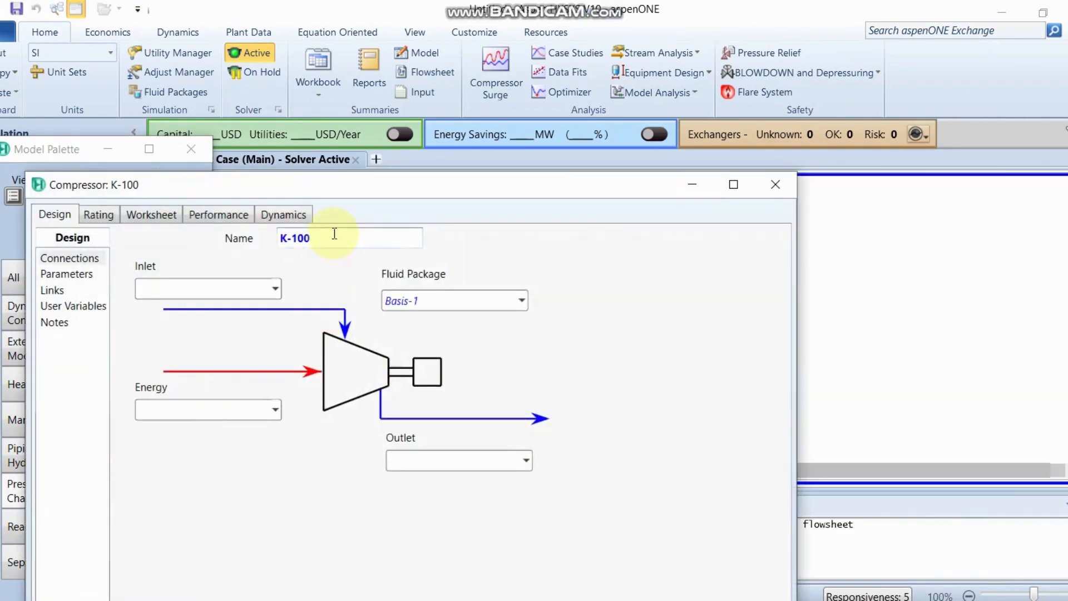
{"action": "left_click", "coordinate": [334, 234]}
{"action": "left_click", "coordinate": [336, 237]}
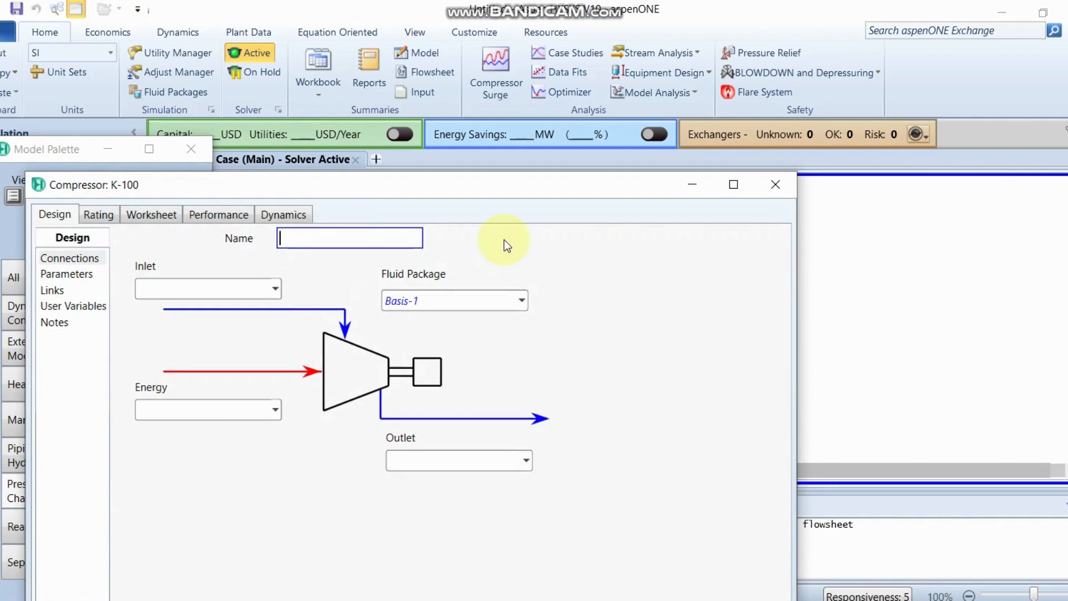
{"action": "left_click", "coordinate": [339, 237]}
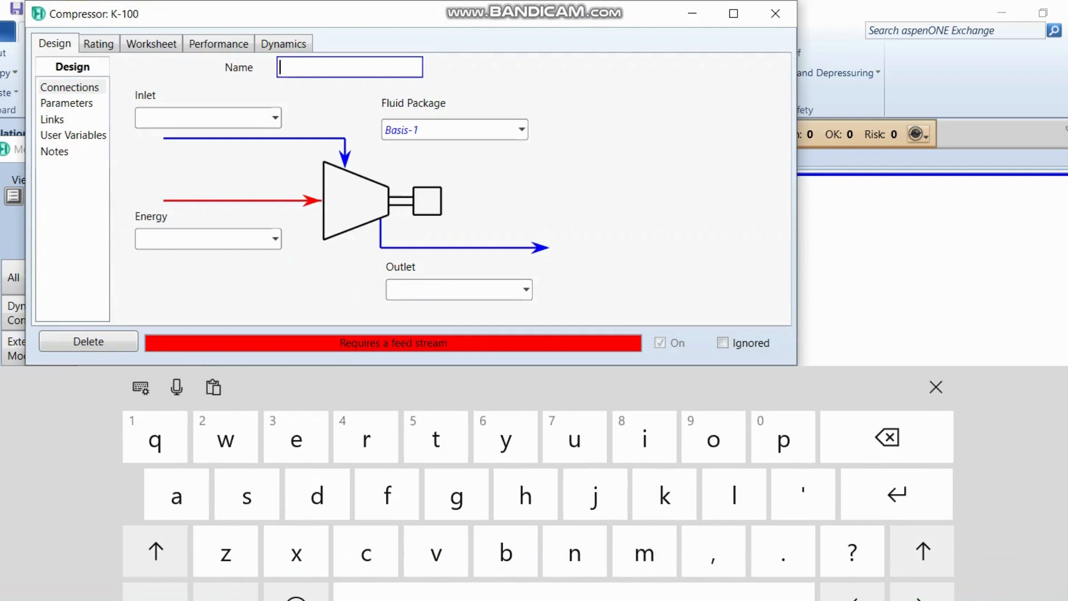
{"action": "type", "text": "Com"}
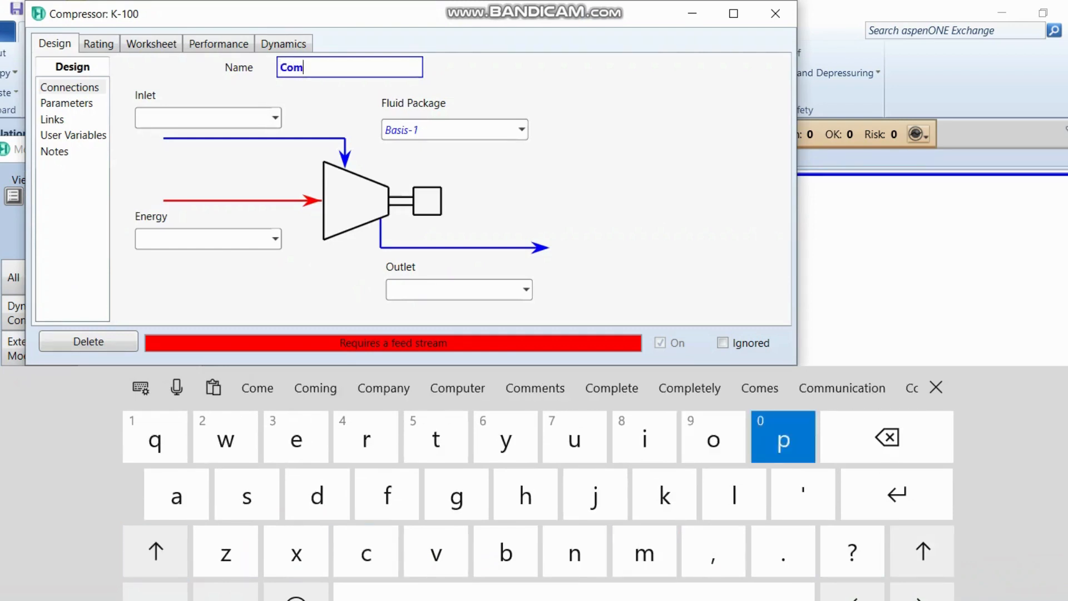
{"action": "type", "text": "pressor"}
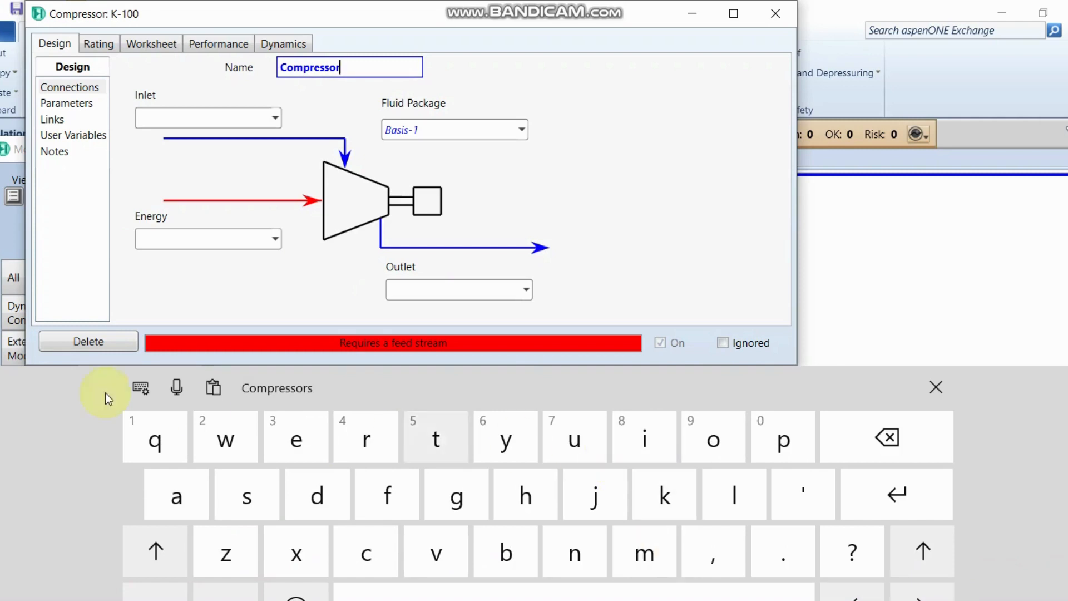
Name the compressor's inlet stream "Gas In" and its outlet stream "Pressurized Gas".
{"action": "left_click", "coordinate": [160, 119]}
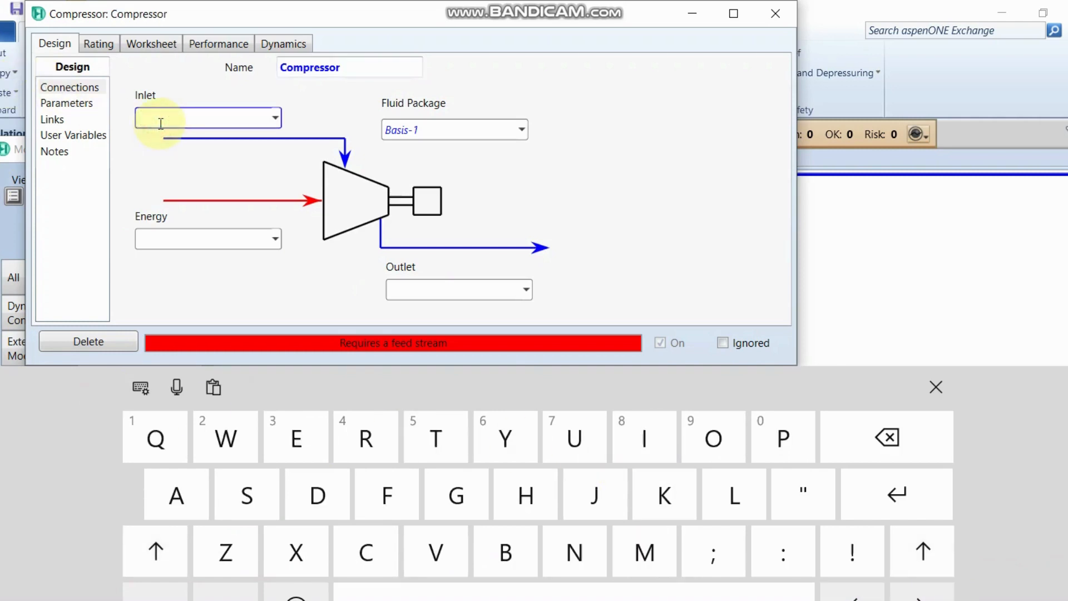
{"action": "type", "text": "Gas In"}
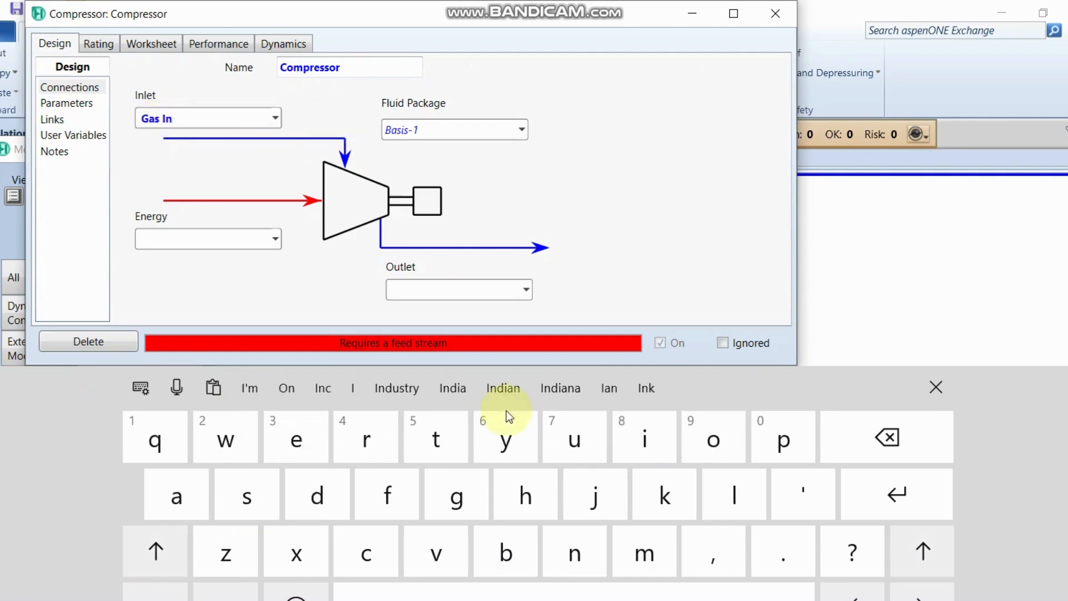
{"action": "left_click", "coordinate": [456, 288]}
{"action": "key", "text": "shift"}
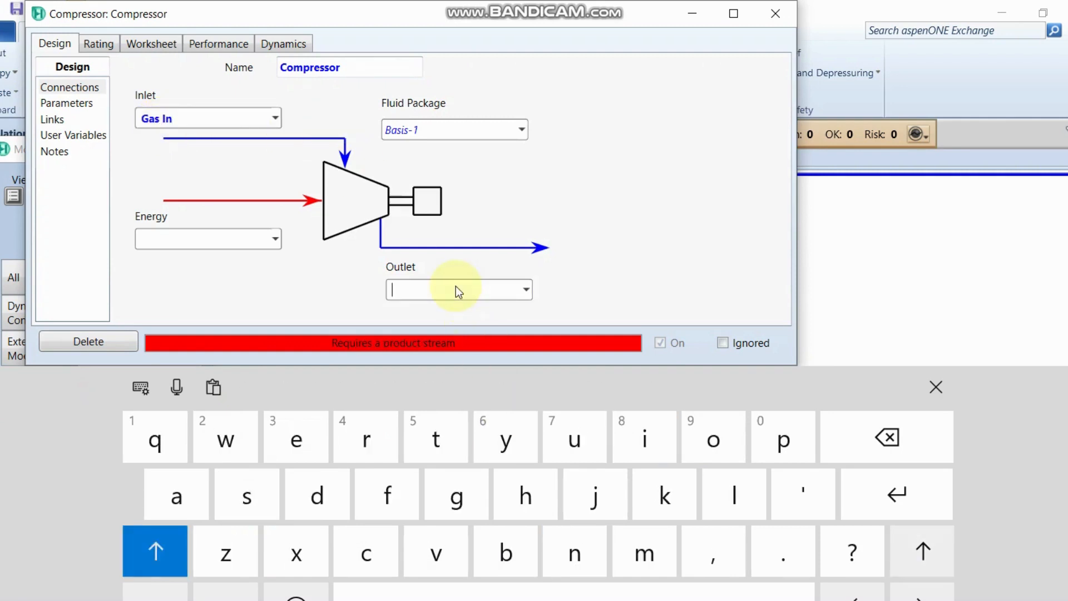
{"action": "key", "text": "shift"}
{"action": "type", "text": "Press"}
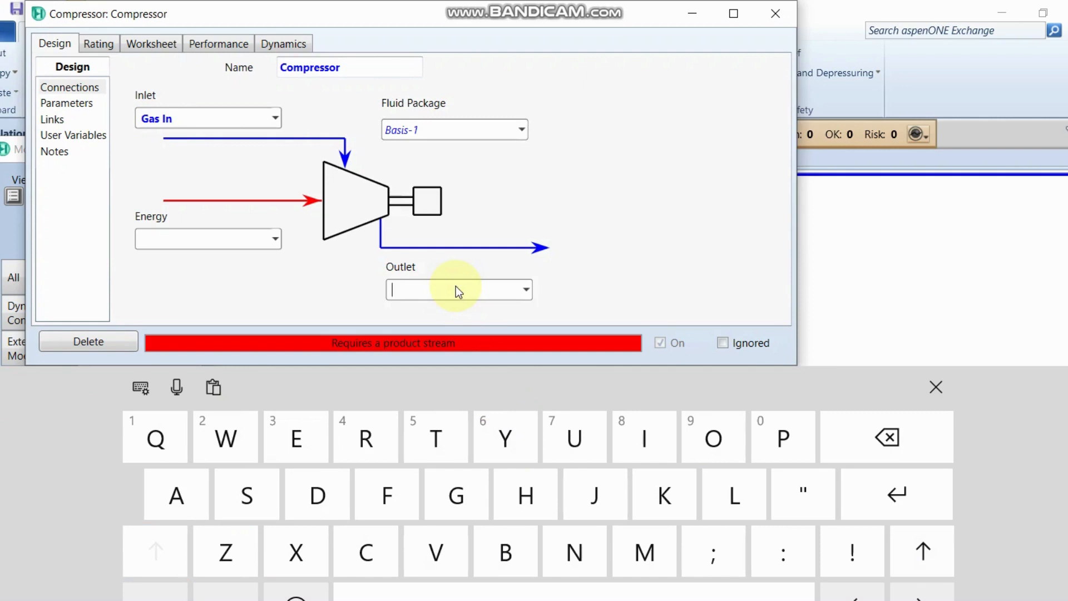
{"action": "type", "text": "u"}
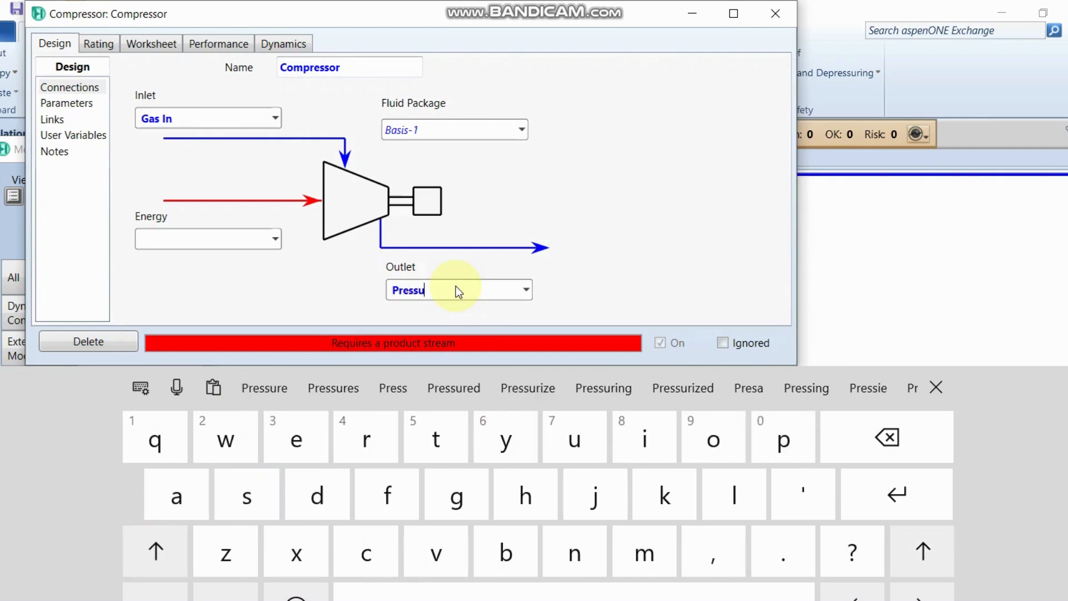
{"action": "type", "text": "rized"}
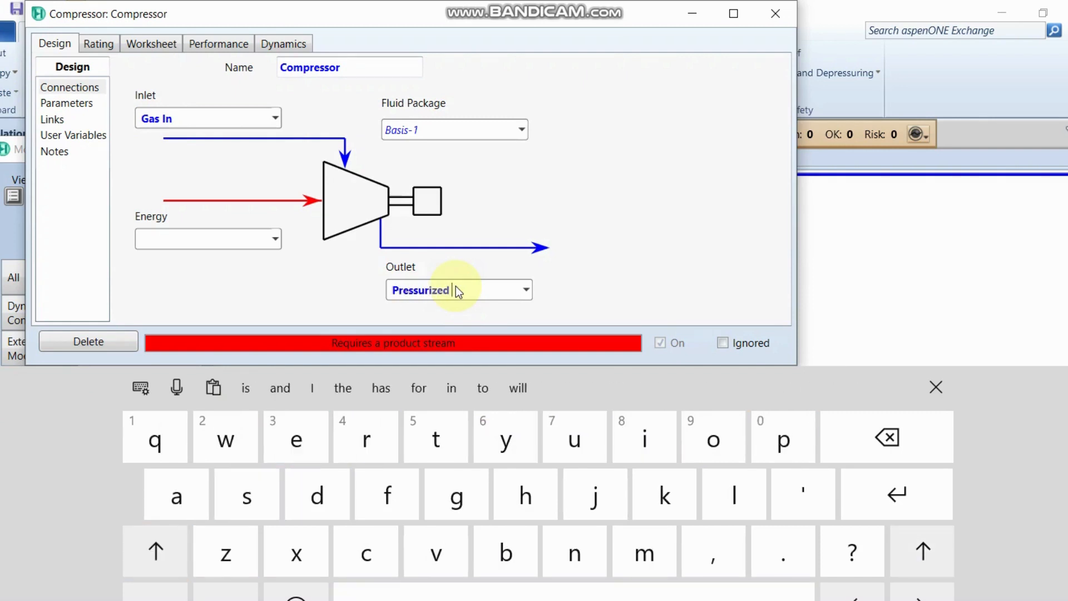
{"action": "key", "text": "shift"}
{"action": "type", "text": "Gas"}
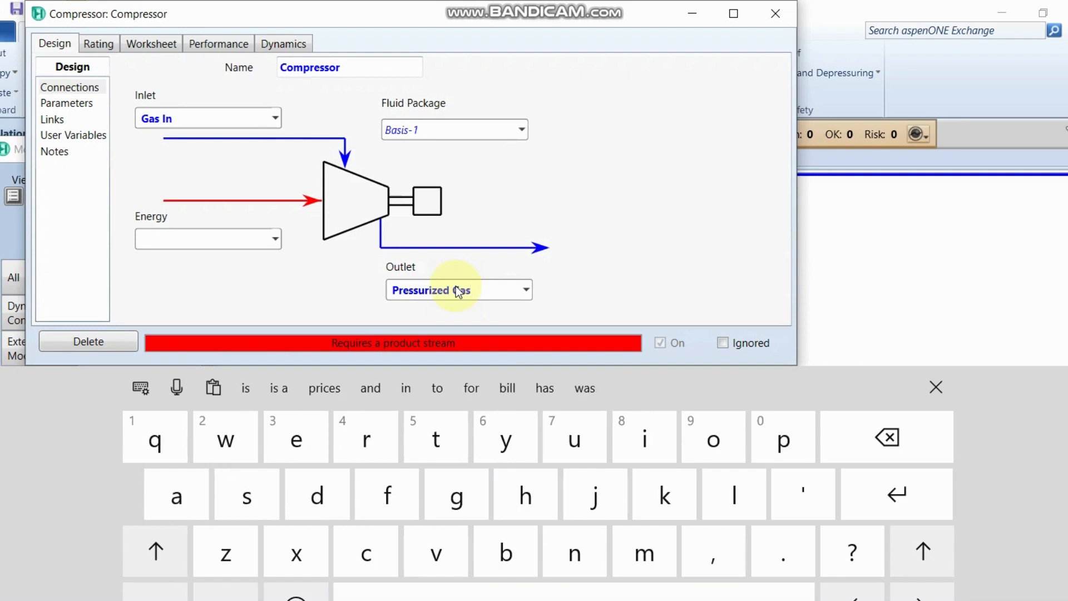
Name the compressor's energy stream "Energy In".
{"action": "left_click", "coordinate": [147, 239]}
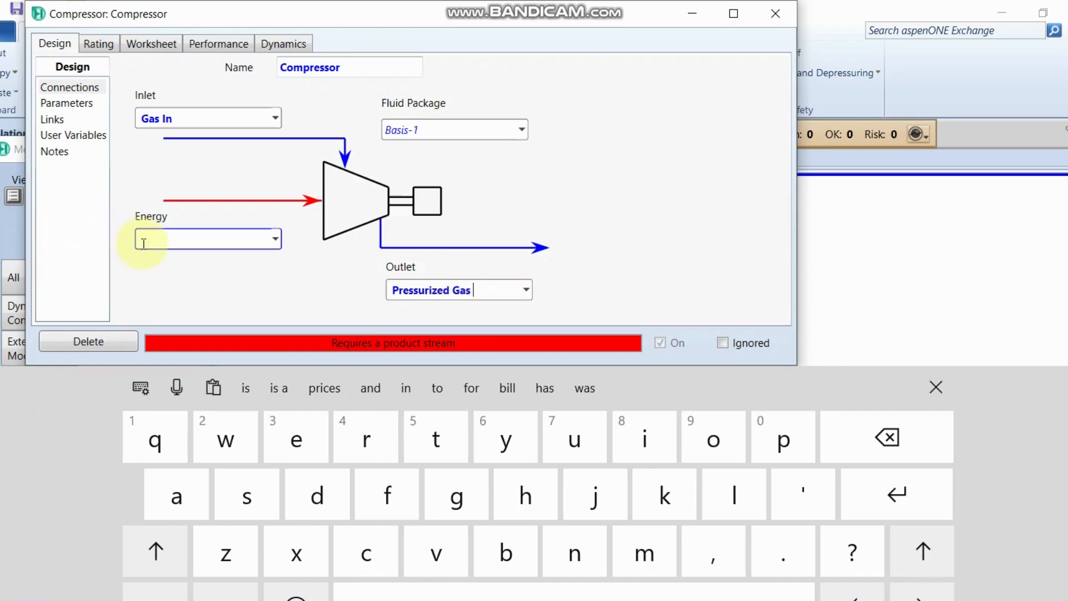
{"action": "type", "text": "E"}
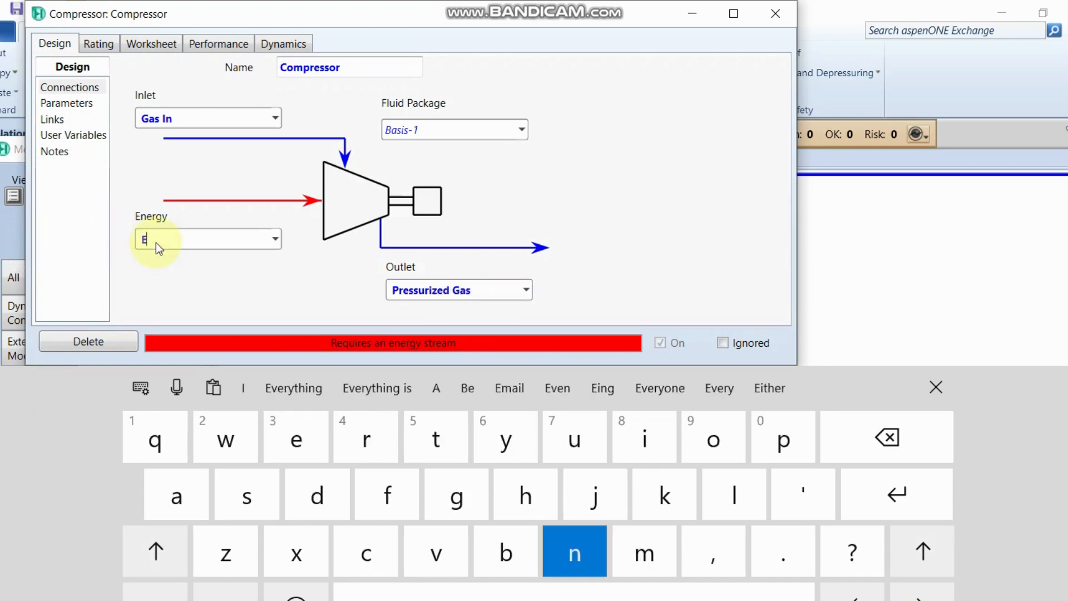
{"action": "type", "text": "nergy "}
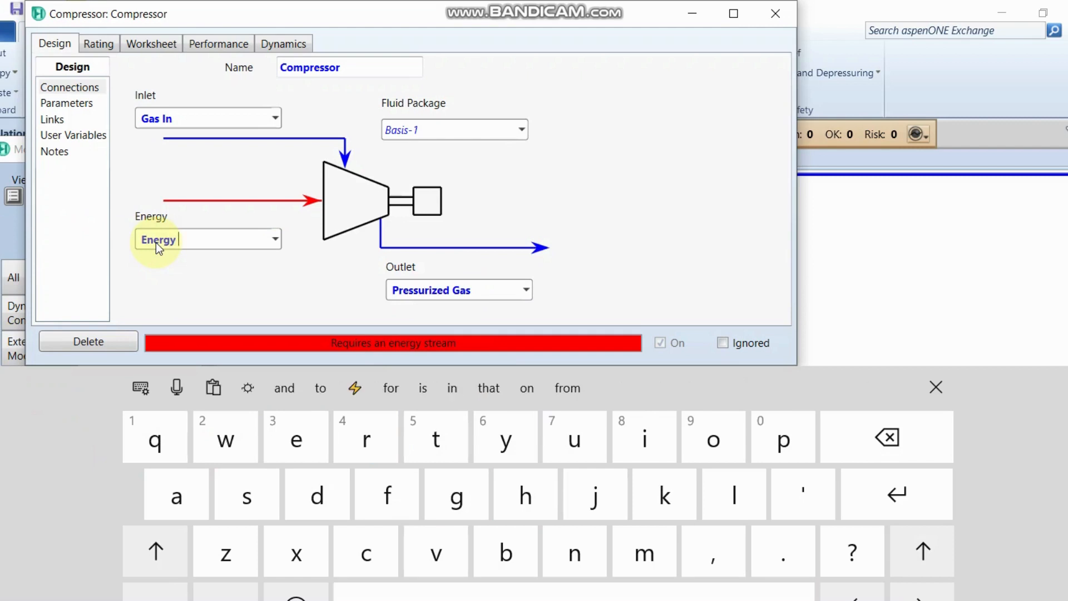
{"action": "type", "text": "In"}
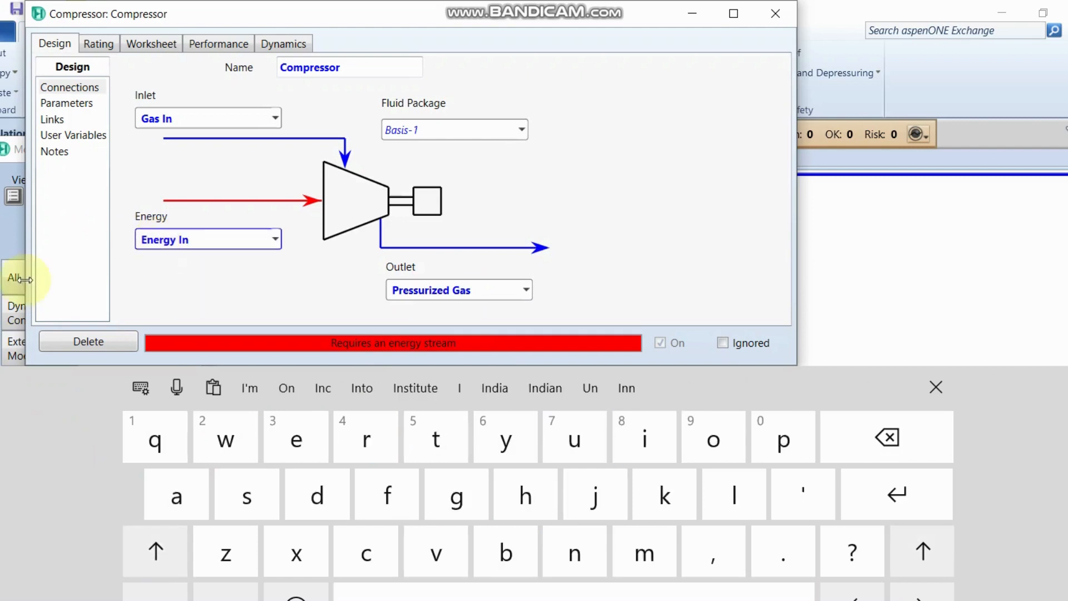
{"action": "left_click", "coordinate": [74, 104]}
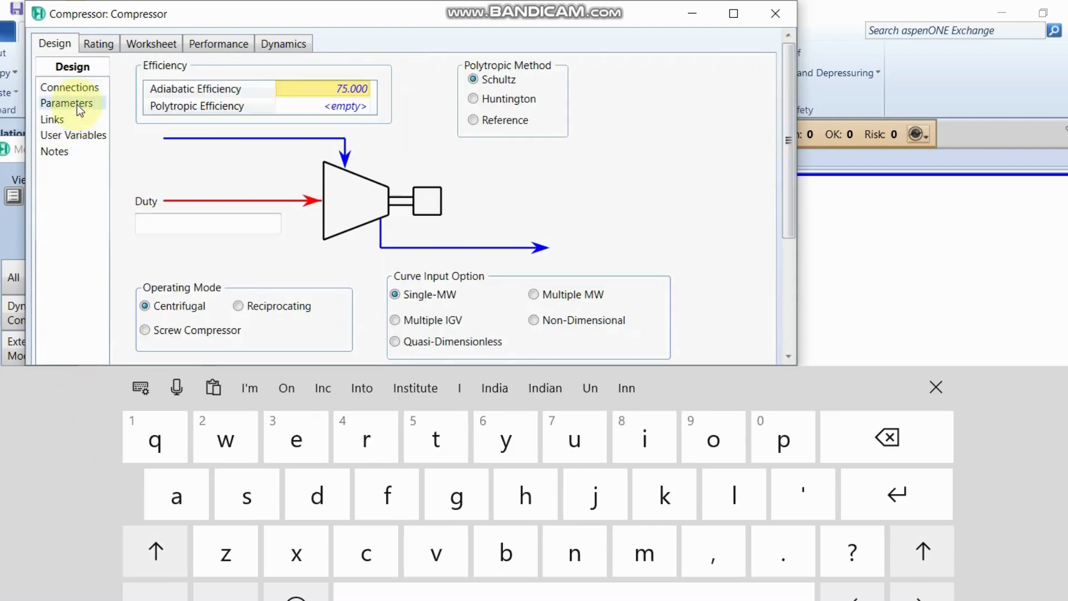
{"action": "left_click", "coordinate": [80, 121]}
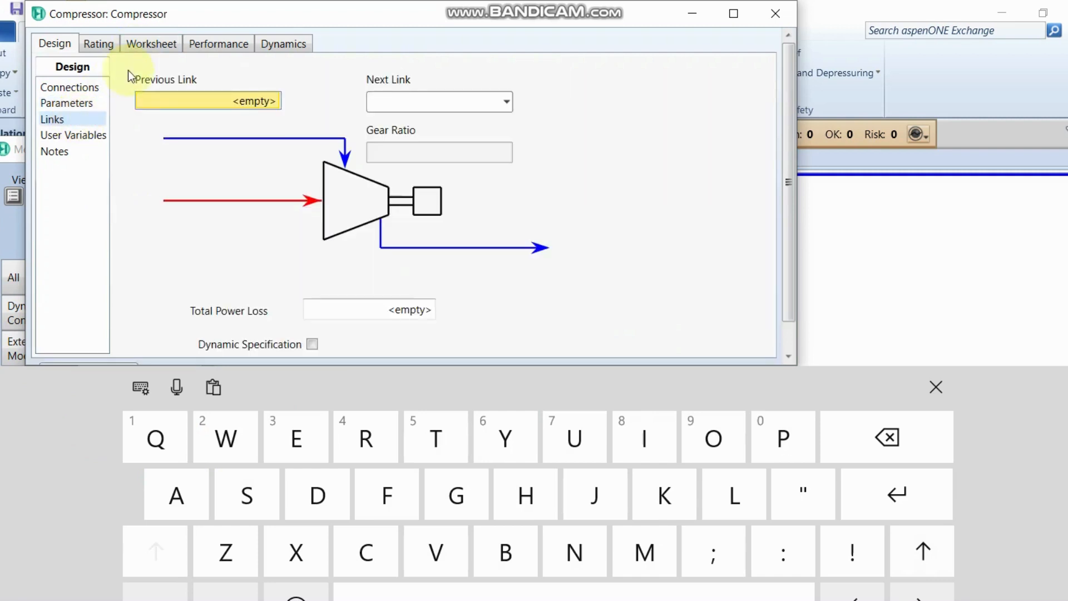
{"action": "left_click", "coordinate": [61, 103]}
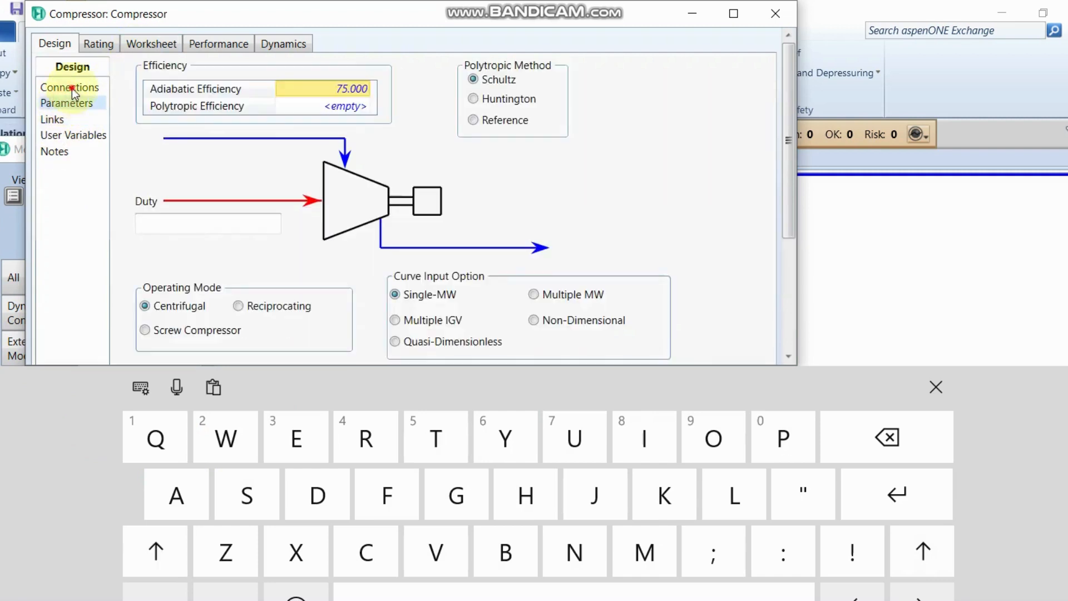
{"action": "left_click", "coordinate": [64, 88]}
Start the composition of the Gas In stream in the compressor's worksheet with a methane mole fraction of 0.92.
{"action": "left_click", "coordinate": [148, 44]}
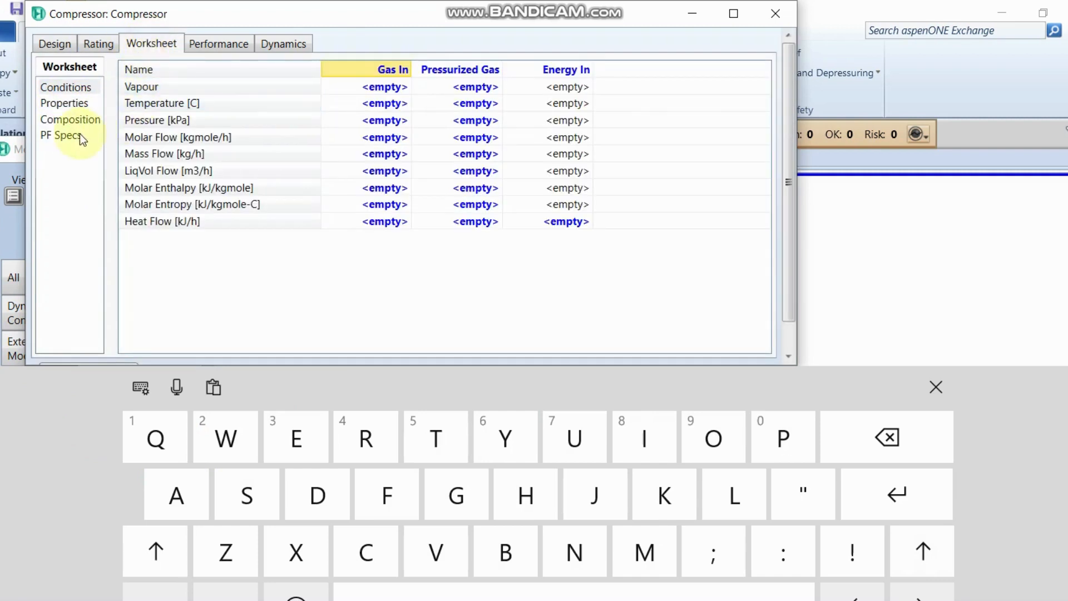
{"action": "left_click", "coordinate": [79, 122]}
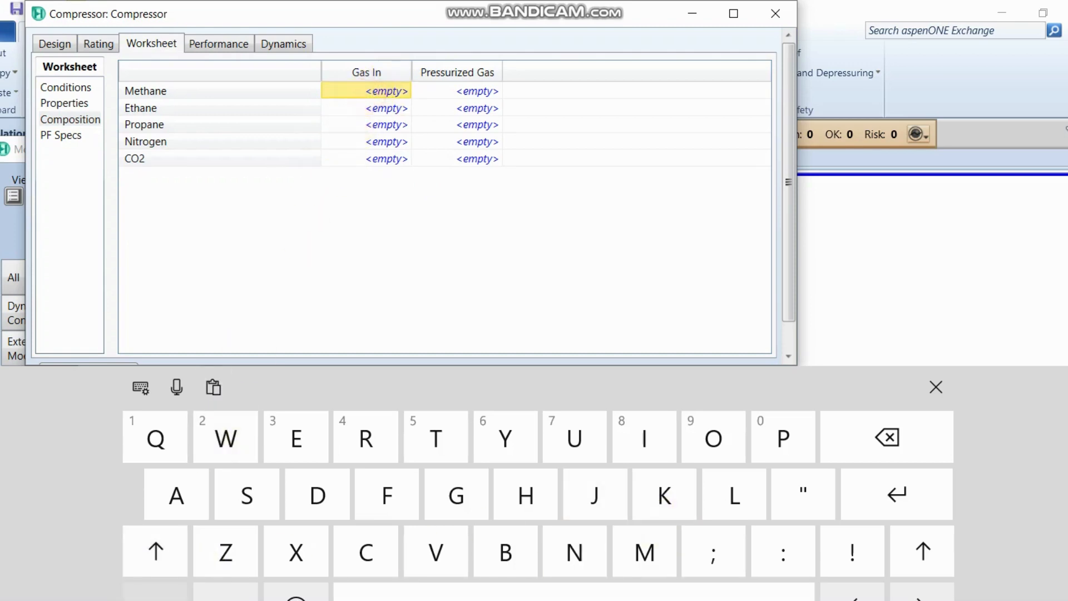
{"action": "left_click", "coordinate": [155, 594]}
{"action": "left_click", "coordinate": [712, 592]}
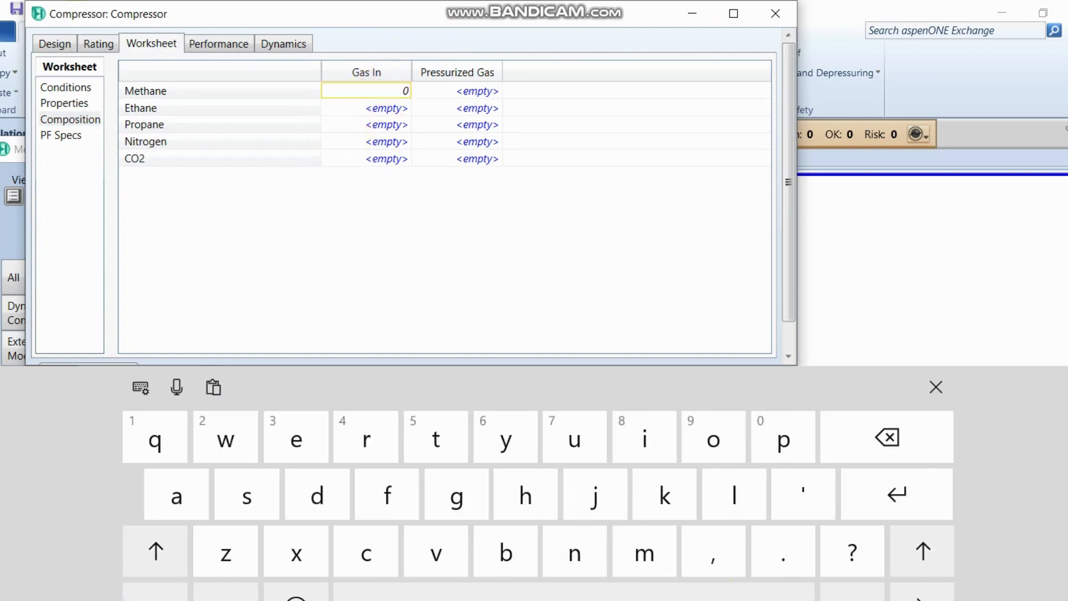
{"action": "left_click", "coordinate": [783, 553]}
{"action": "left_click", "coordinate": [155, 593]}
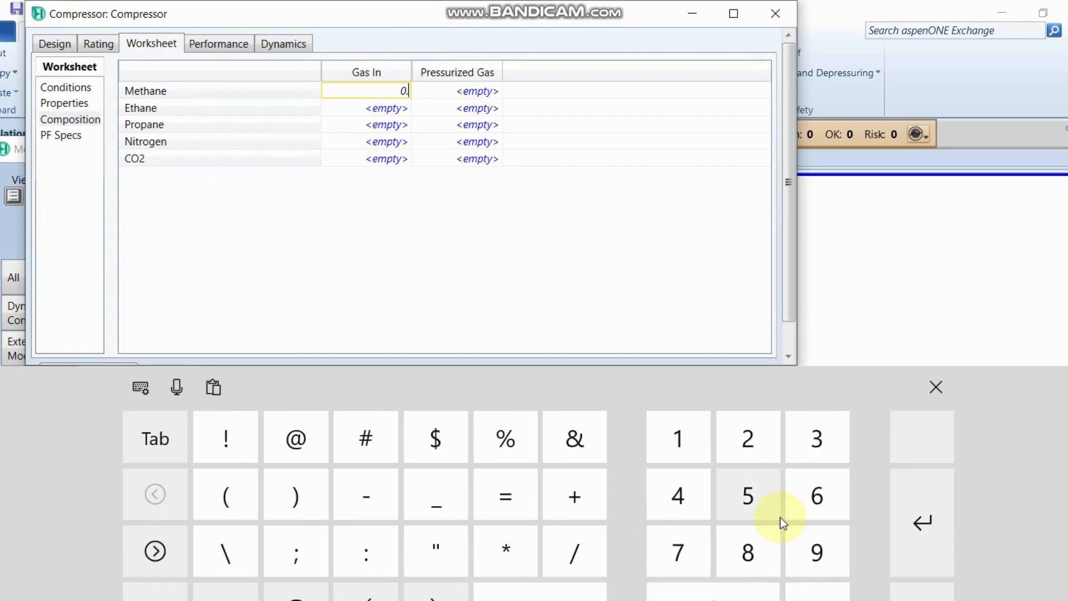
{"action": "type", "text": "92"}
{"action": "key", "text": "Return"}
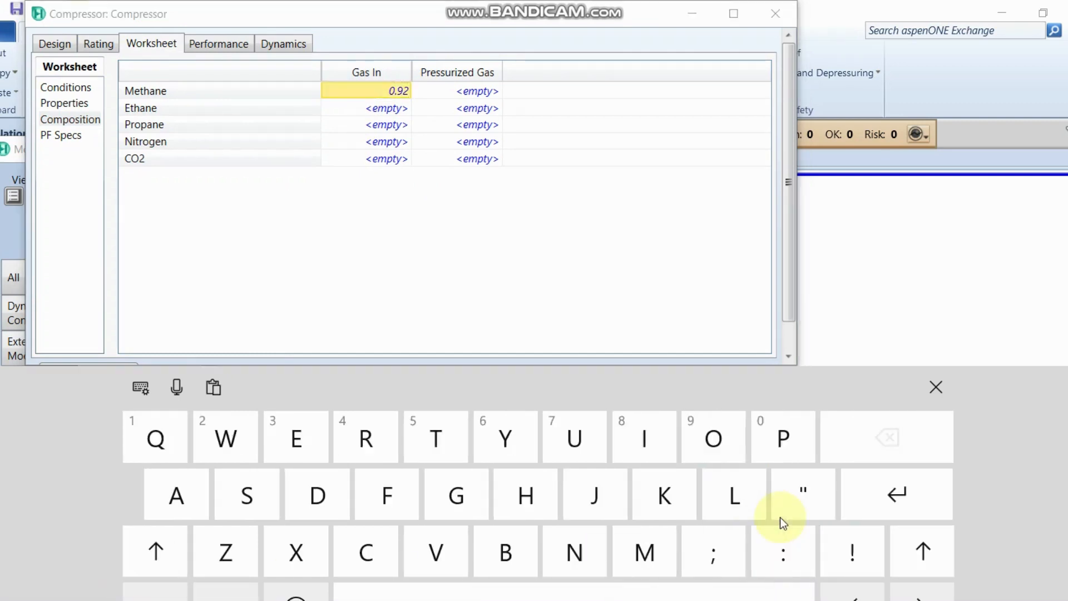
Try to enter "0 .03" as the ethane mole fraction of the Gas In stream.
{"action": "left_click", "coordinate": [504, 83]}
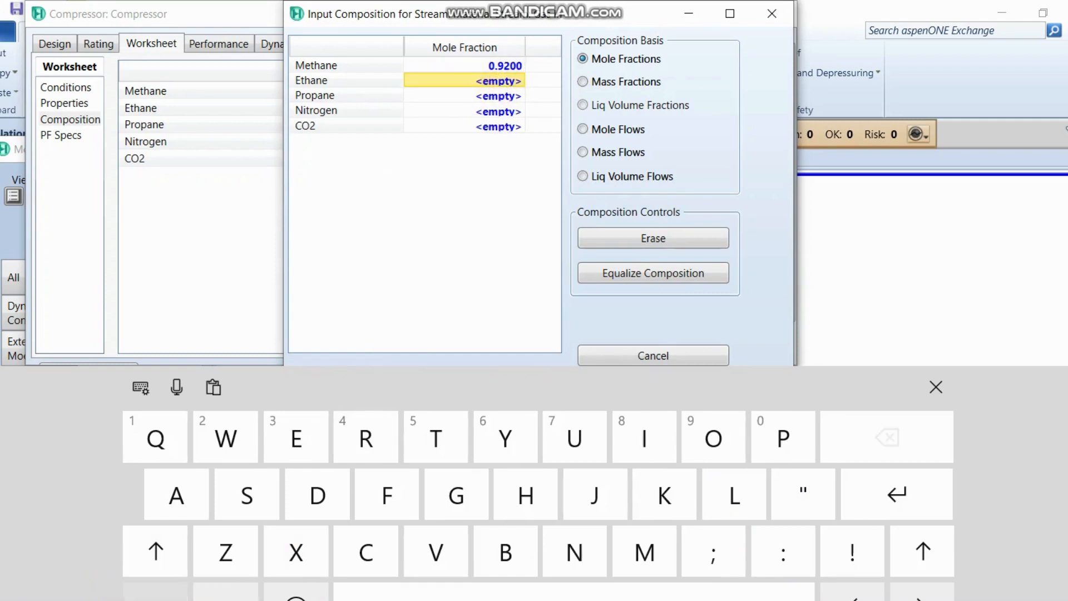
{"action": "left_click", "coordinate": [154, 592]}
{"action": "type", "text": "0"}
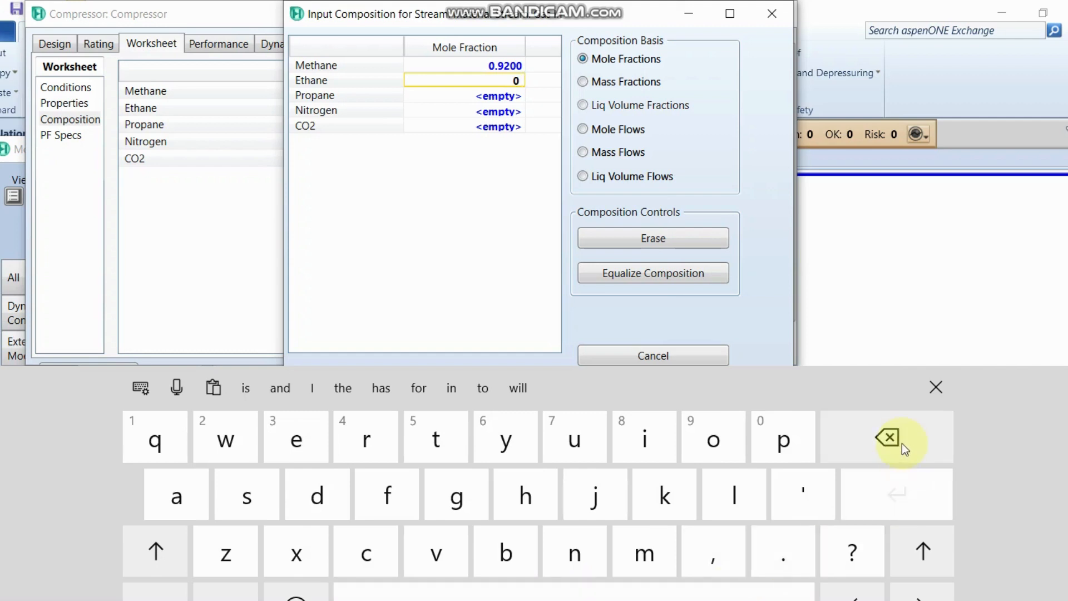
{"action": "left_click", "coordinate": [155, 592]}
{"action": "type", "text": ".0"}
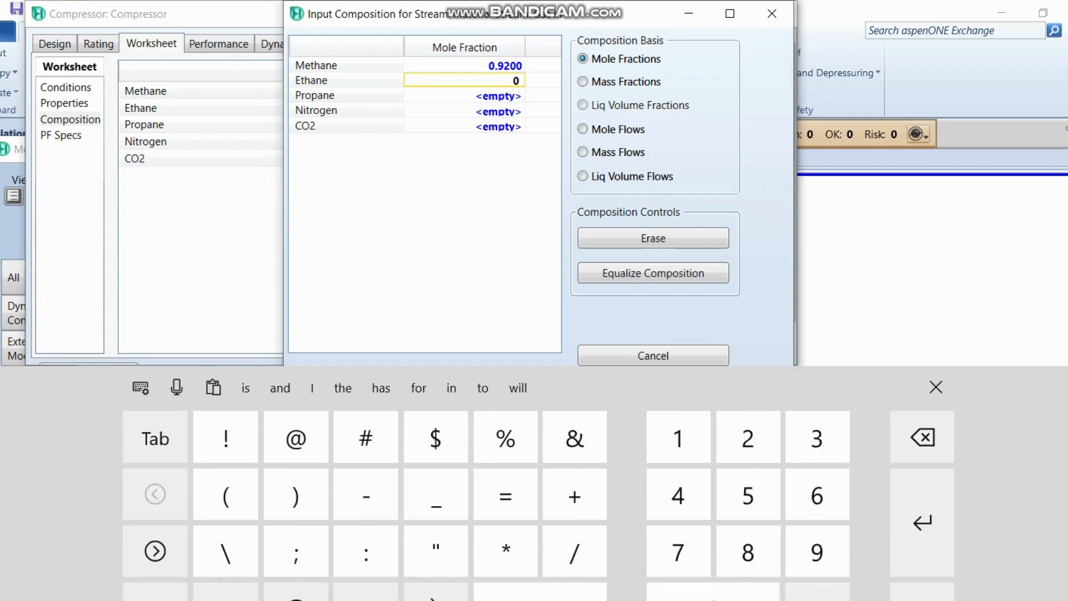
{"action": "type", "text": "3"}
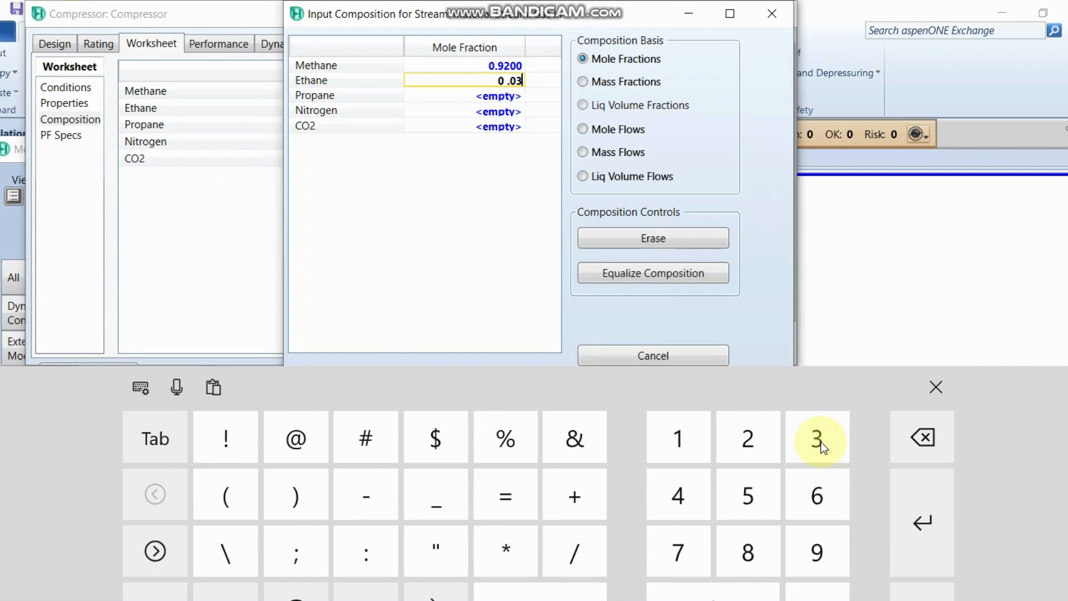
{"action": "left_click", "coordinate": [503, 103]}
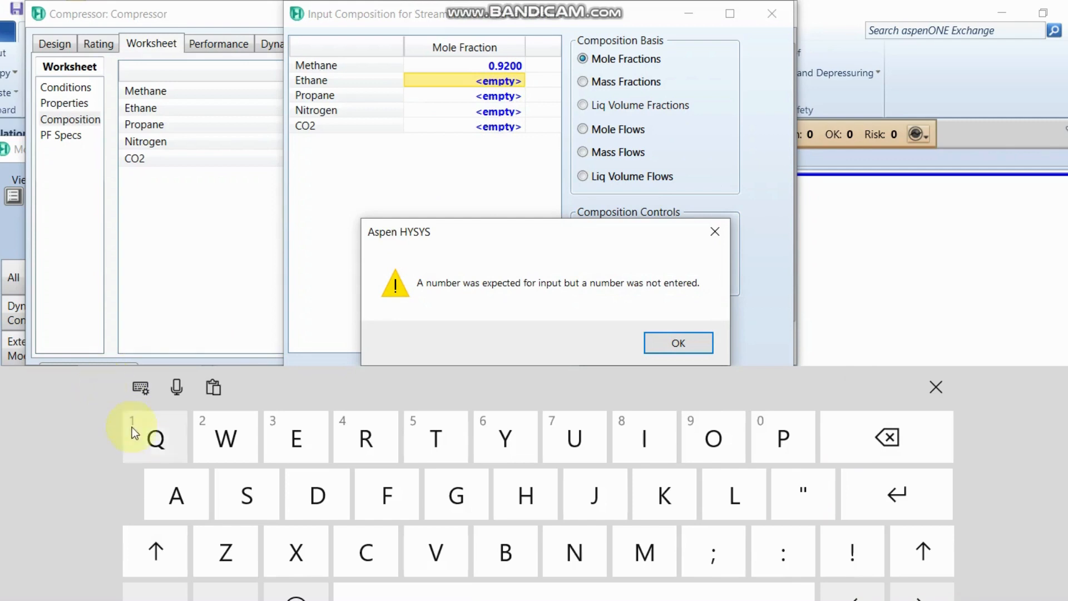
{"action": "left_click", "coordinate": [678, 343]}
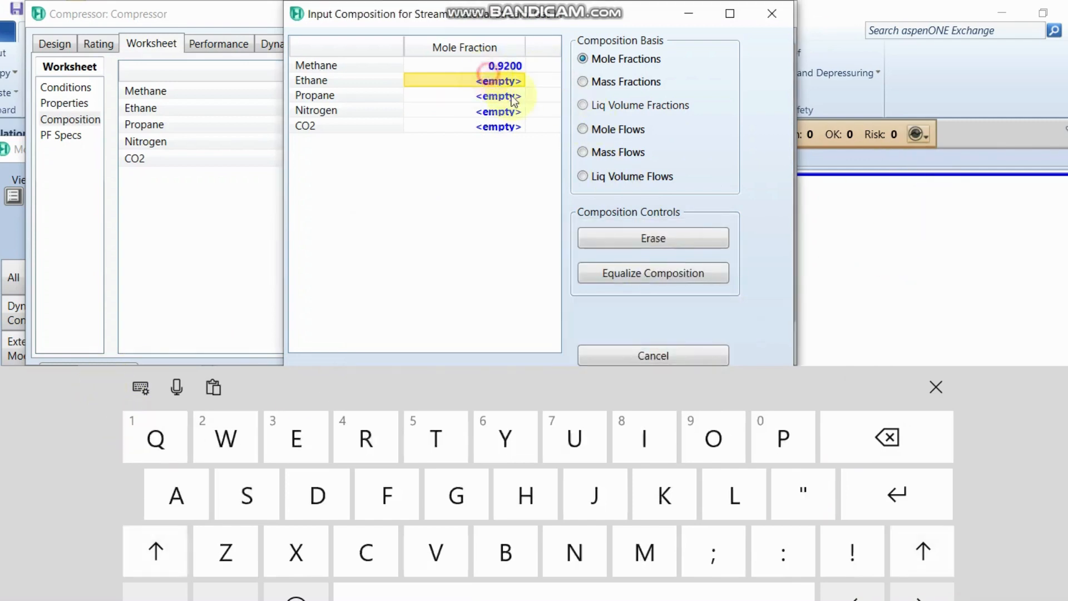
Set the Gas In mole fractions of ethane to 0.03 and propane to 0.02.
{"action": "left_click", "coordinate": [936, 387]}
{"action": "type", "text": "0.0"}
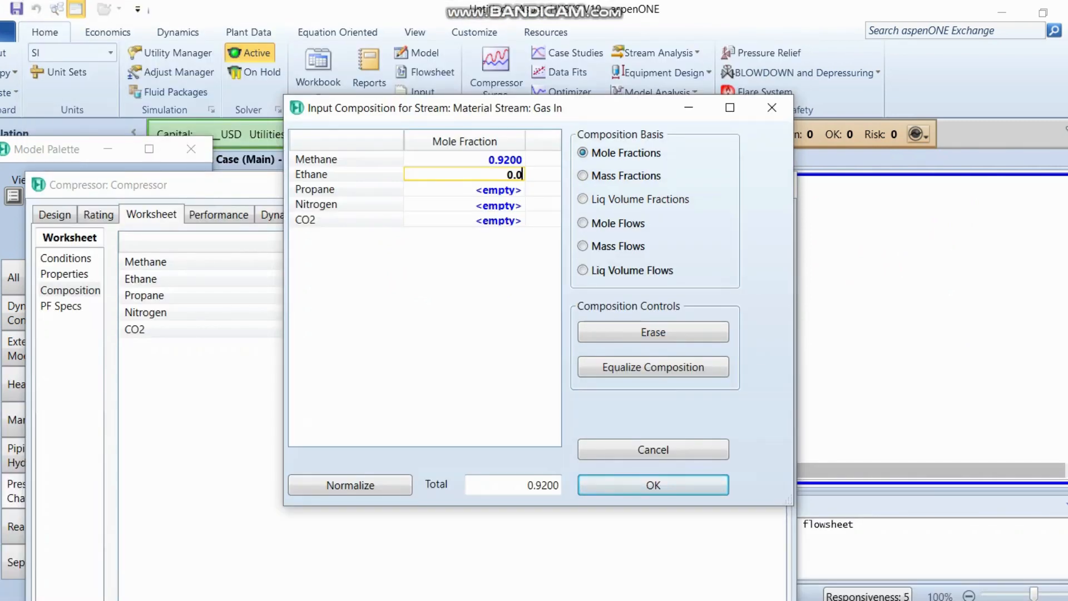
{"action": "type", "text": "3"}
{"action": "key", "text": "Return"}
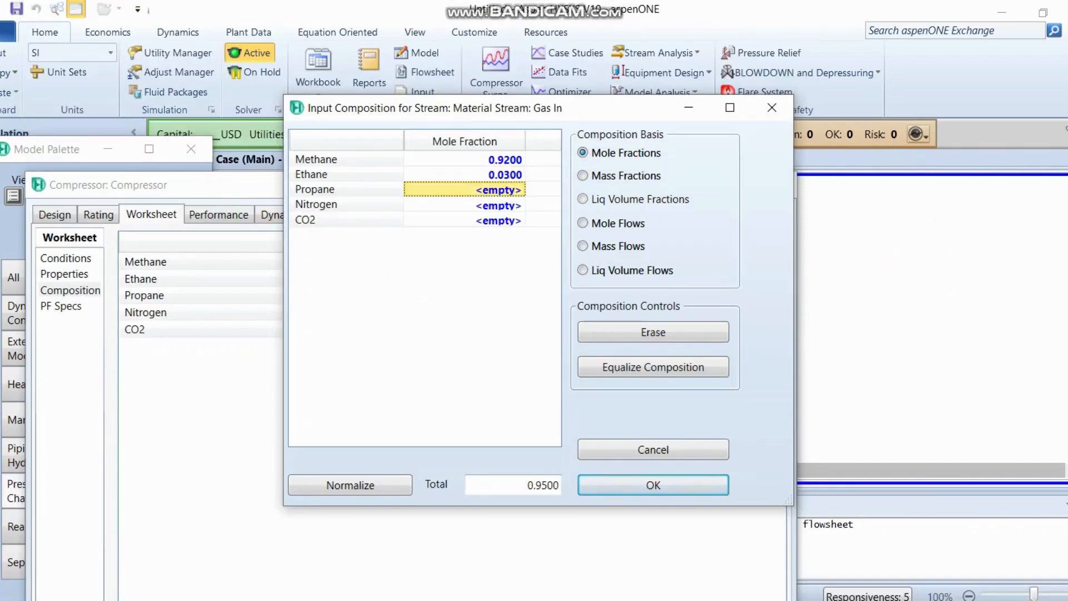
{"action": "type", "text": "0.02"}
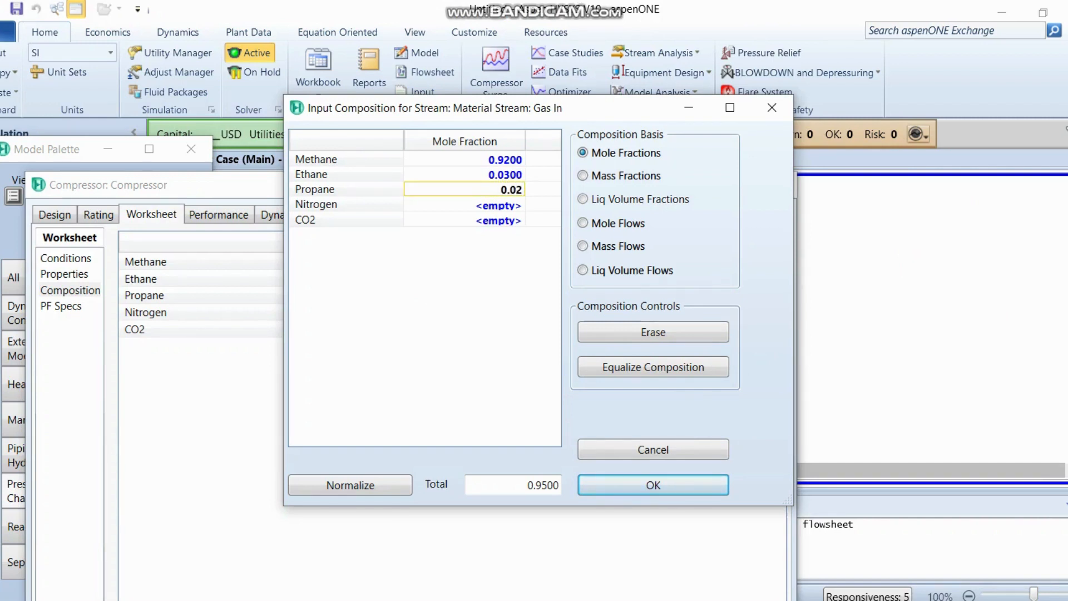
{"action": "key", "text": "Return"}
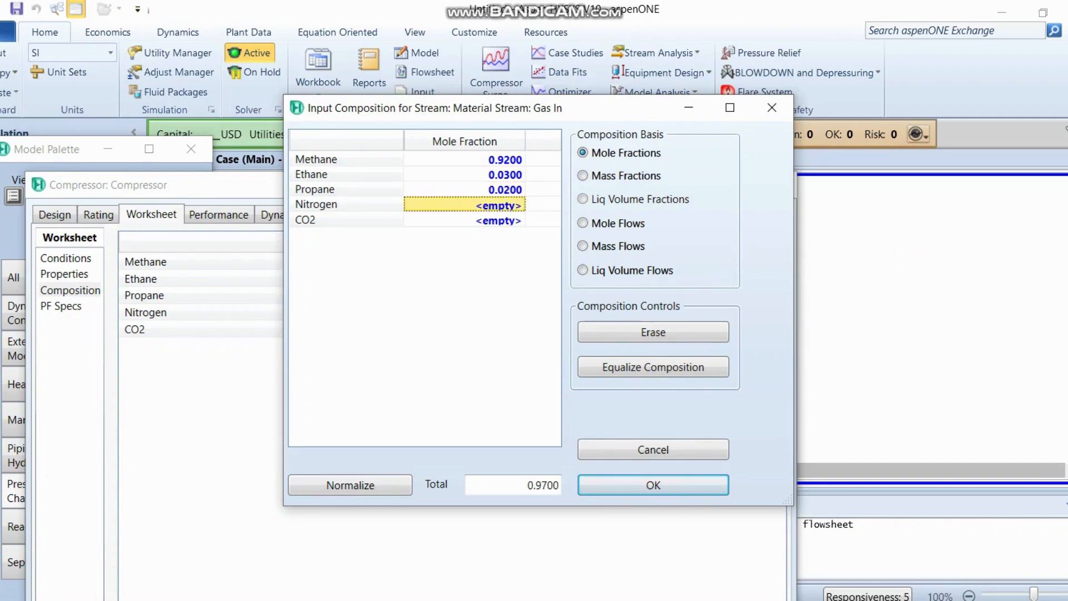
Set the Gas In mole fractions of nitrogen to 0.025 and CO2 to 0.005, and accept the composition.
{"action": "type", "text": "0."}
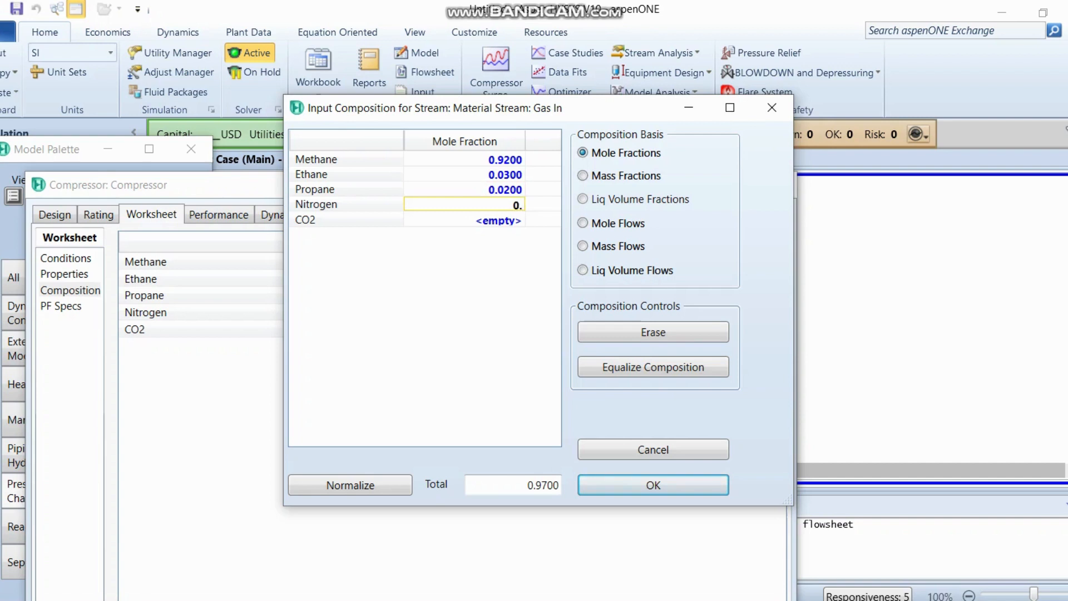
{"action": "type", "text": "025"}
{"action": "key", "text": "Return"}
{"action": "type", "text": "0"}
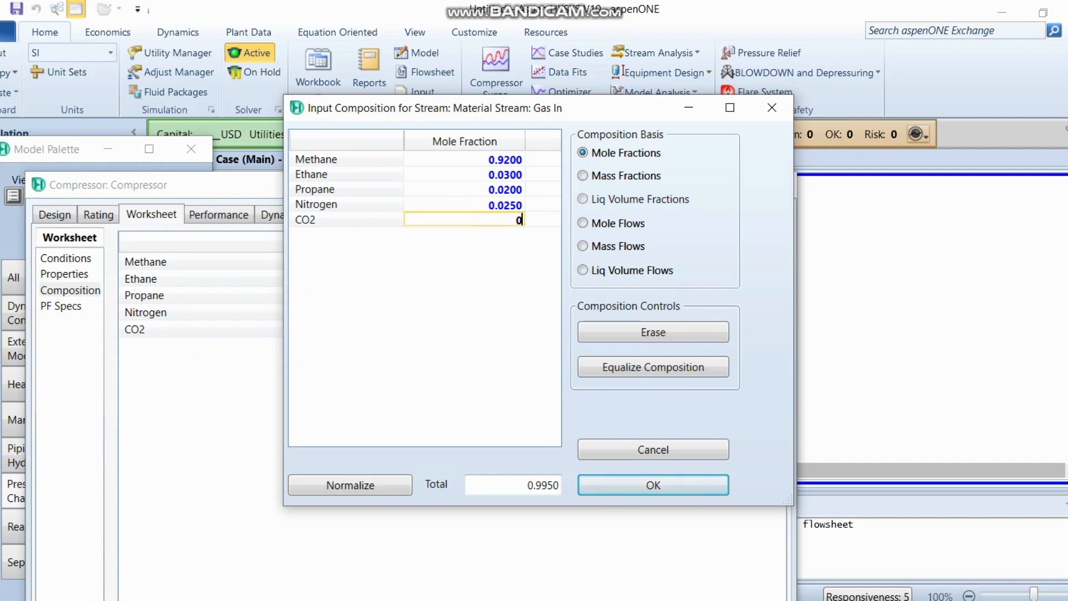
{"action": "type", "text": ".005"}
{"action": "key", "text": "Return"}
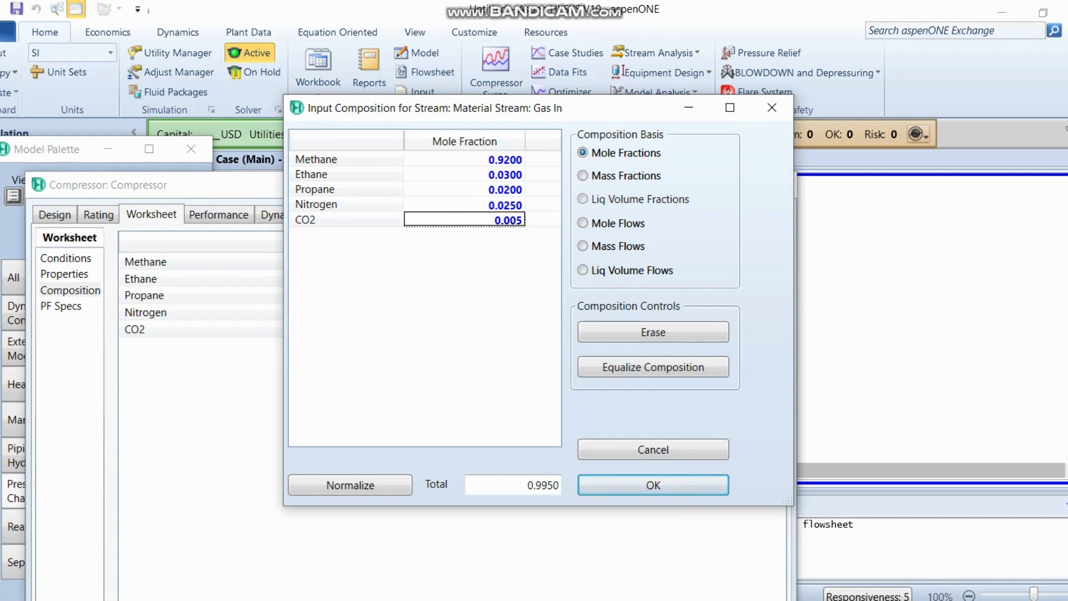
{"action": "left_click", "coordinate": [679, 486]}
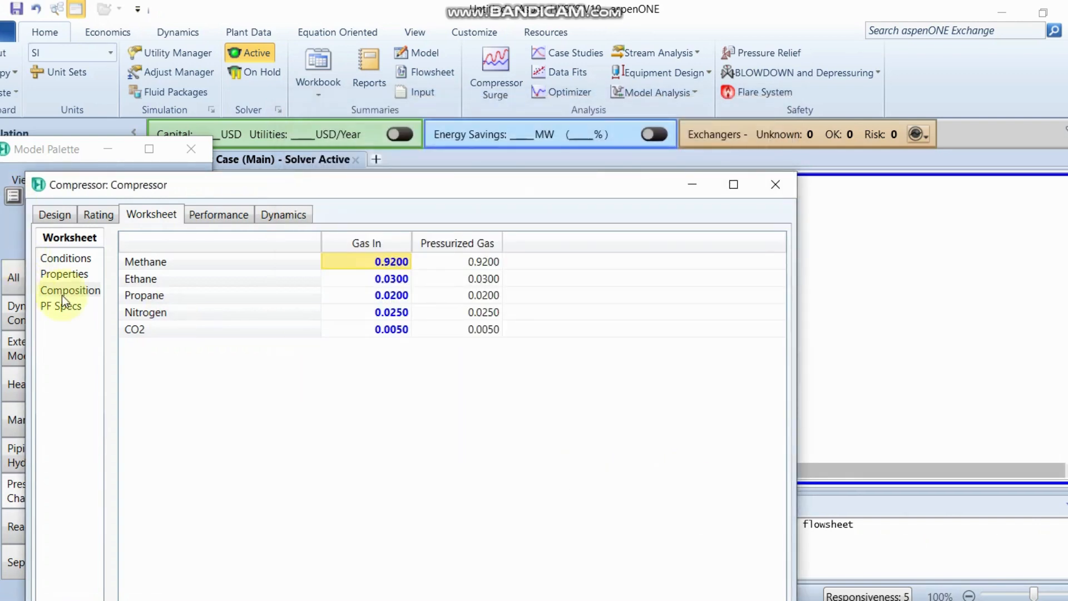
{"action": "left_click", "coordinate": [66, 214]}
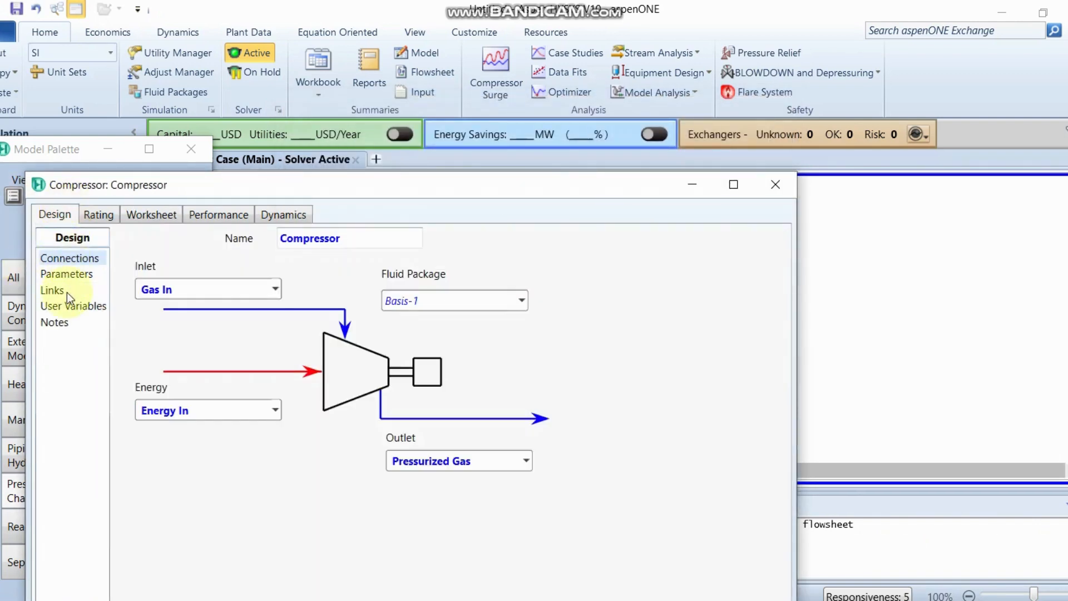
{"action": "left_click", "coordinate": [142, 215]}
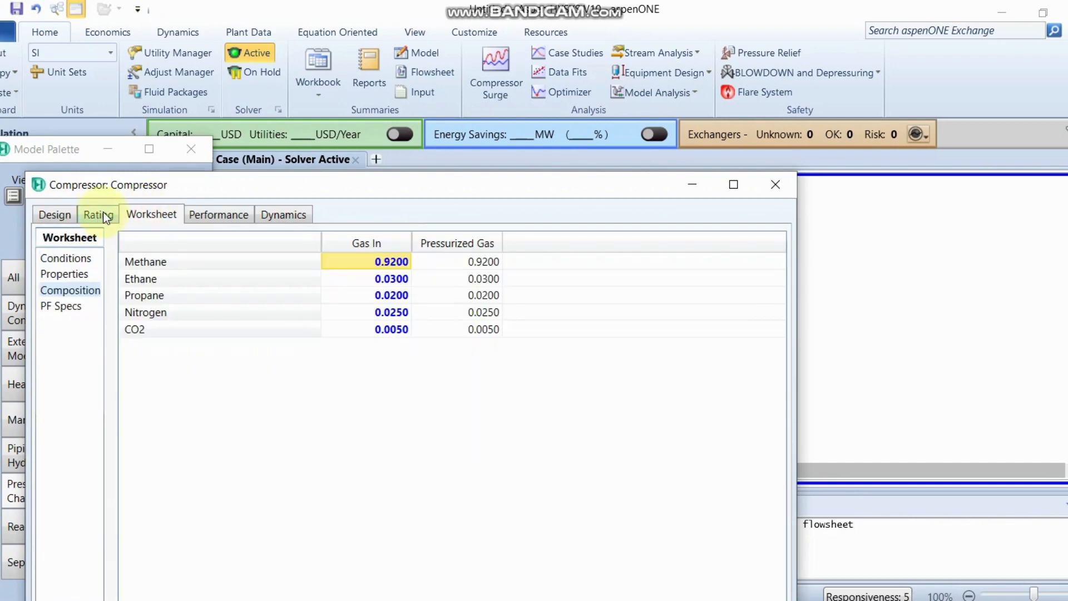
{"action": "left_click", "coordinate": [192, 213]}
{"action": "left_click", "coordinate": [161, 213]}
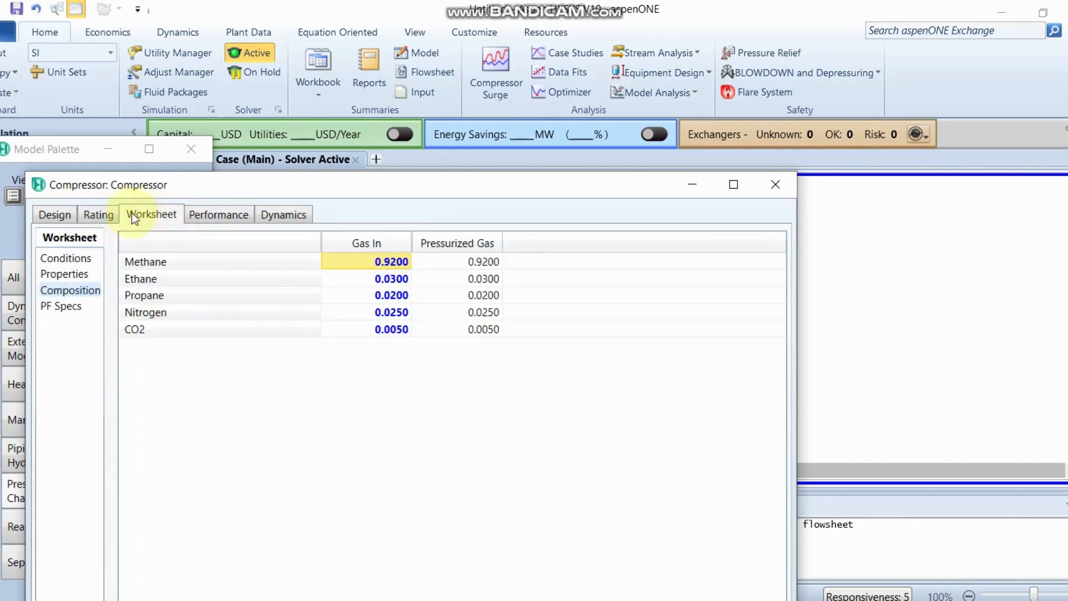
{"action": "left_click", "coordinate": [105, 212]}
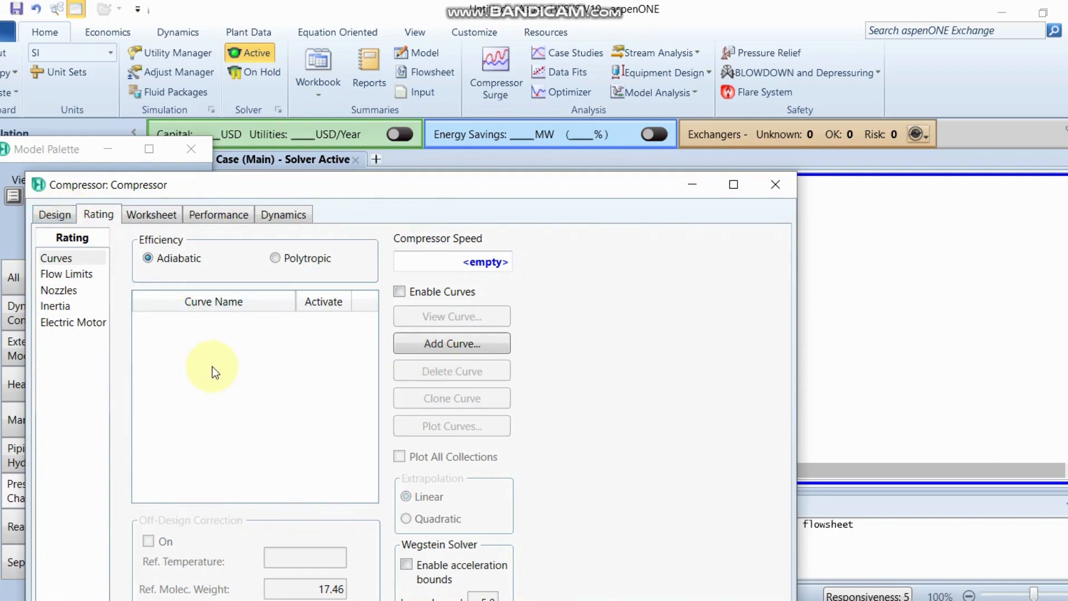
Set the compressor's polytropic efficiency to 76 in its design parameters.
{"action": "left_click", "coordinate": [53, 214]}
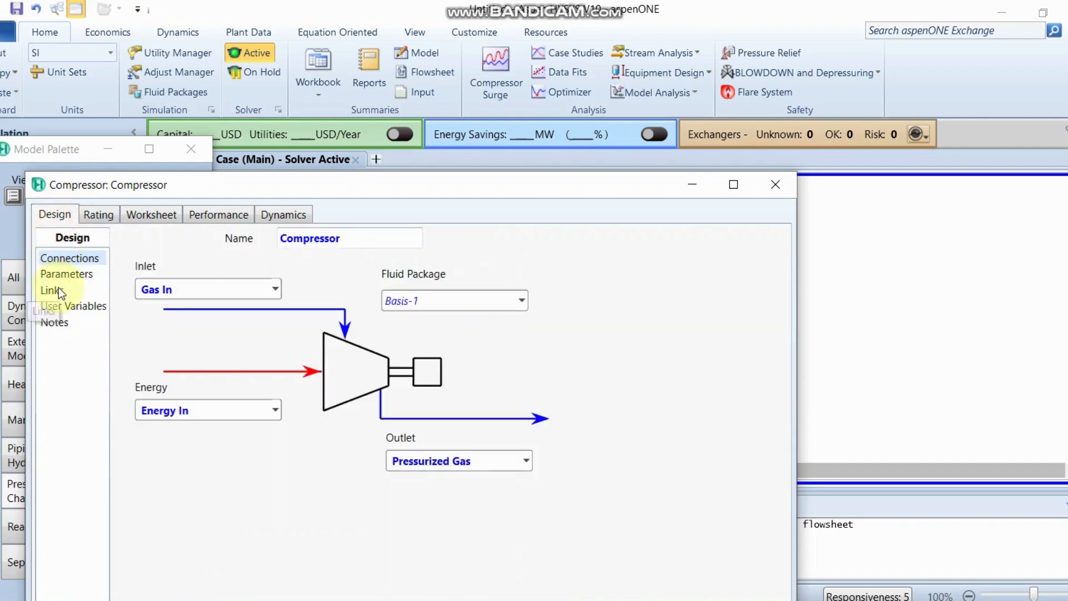
{"action": "left_click", "coordinate": [64, 274]}
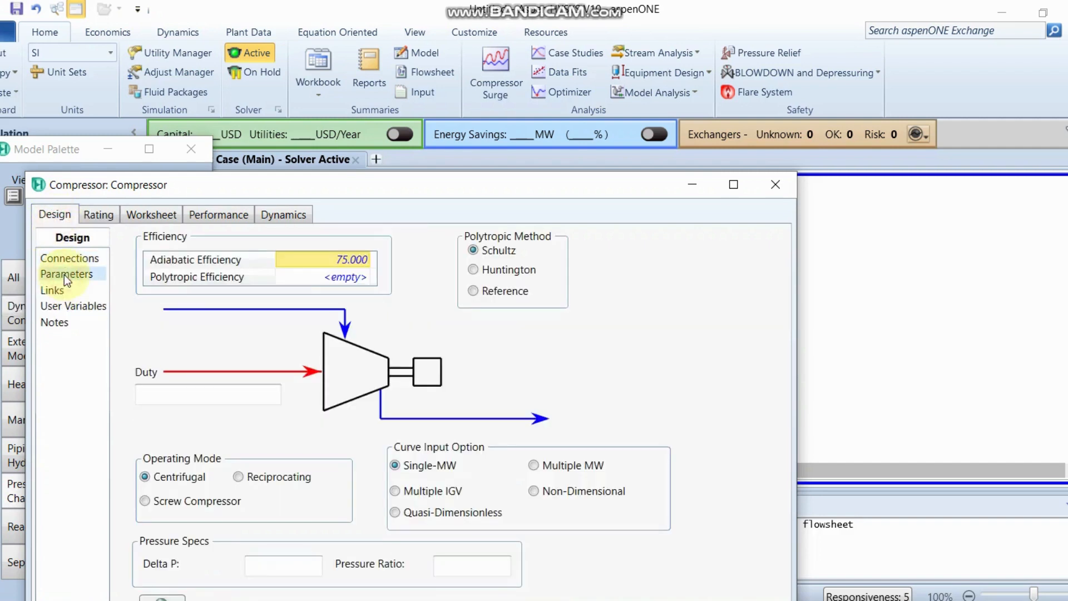
{"action": "left_click", "coordinate": [335, 277]}
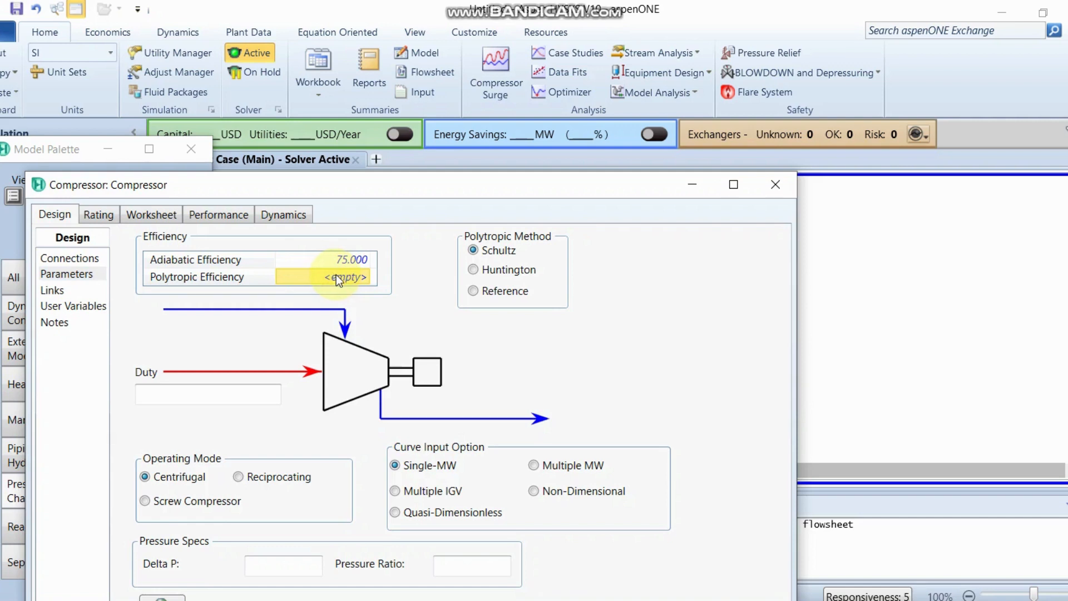
{"action": "left_click", "coordinate": [336, 277]}
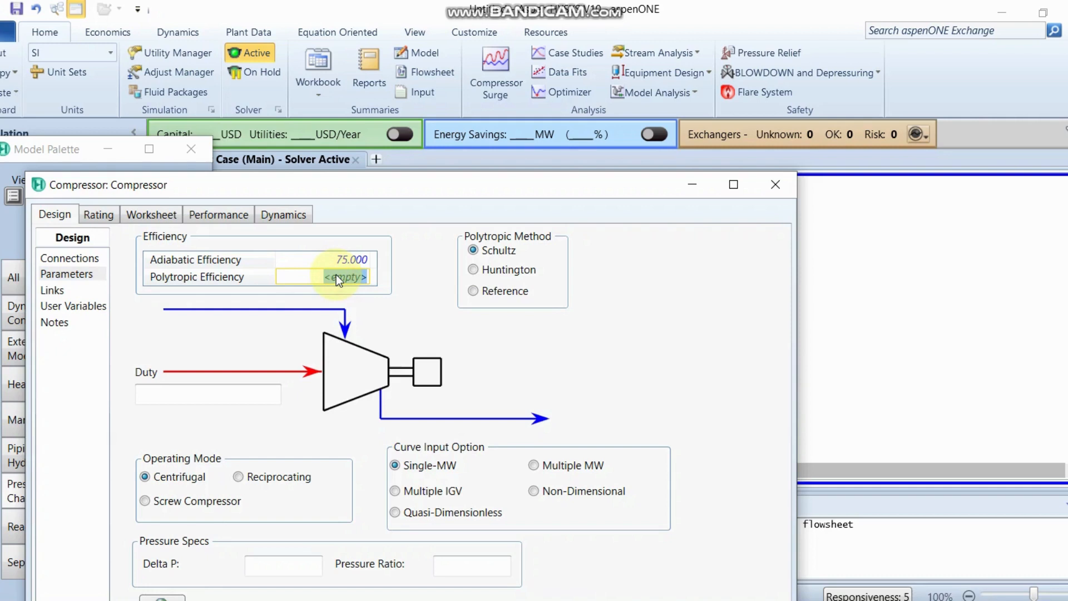
{"action": "type", "text": "76"}
{"action": "left_click", "coordinate": [336, 275]}
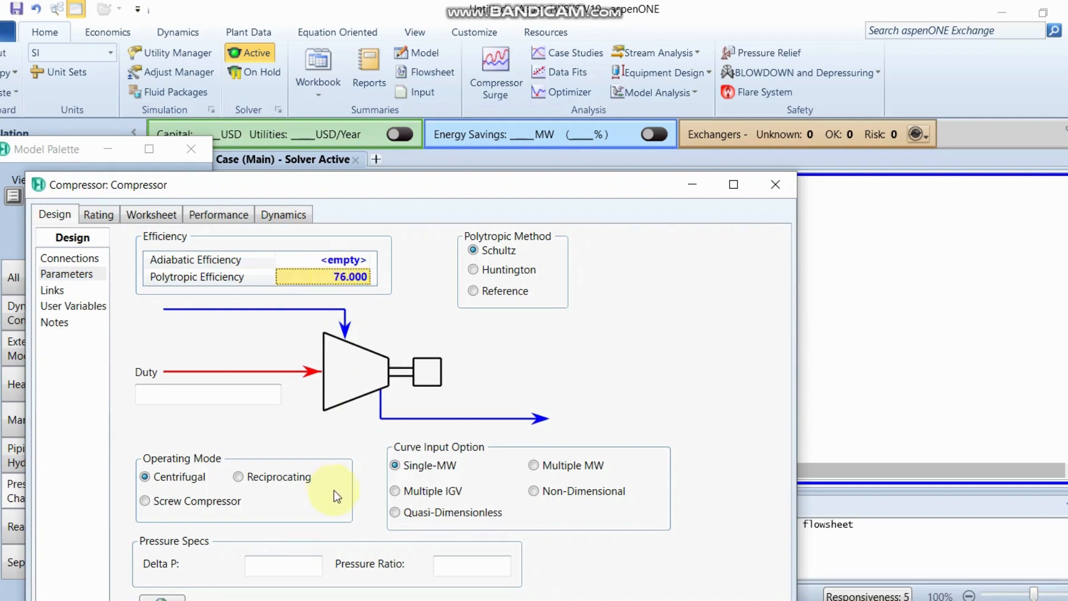
Set the compressor's pressure ratio to 1.5 in its pressure specifications.
{"action": "left_click", "coordinate": [477, 567]}
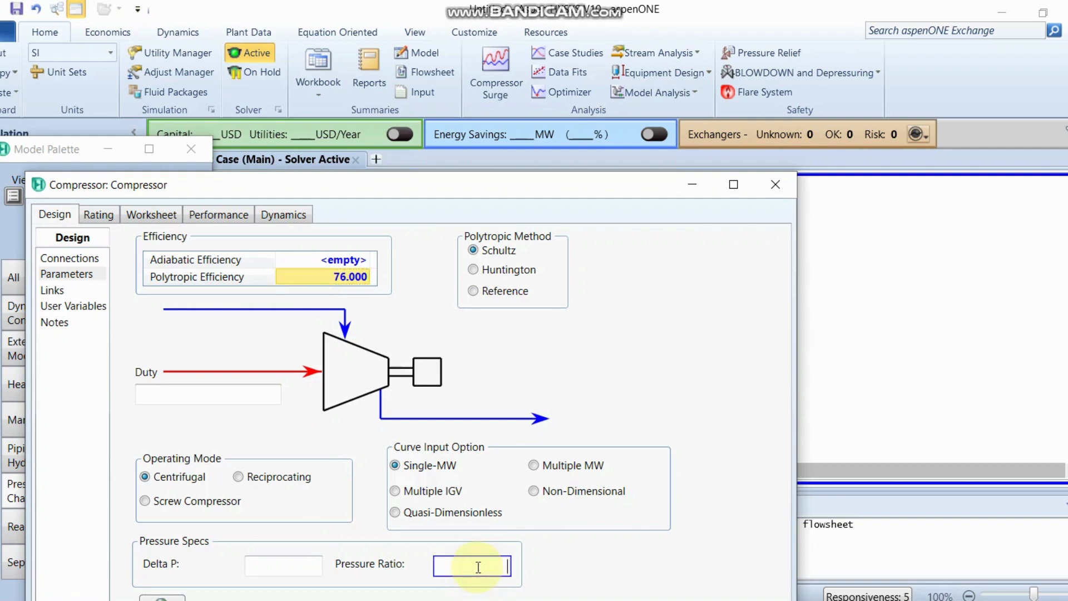
{"action": "type", "text": "1.5"}
{"action": "key", "text": "Return"}
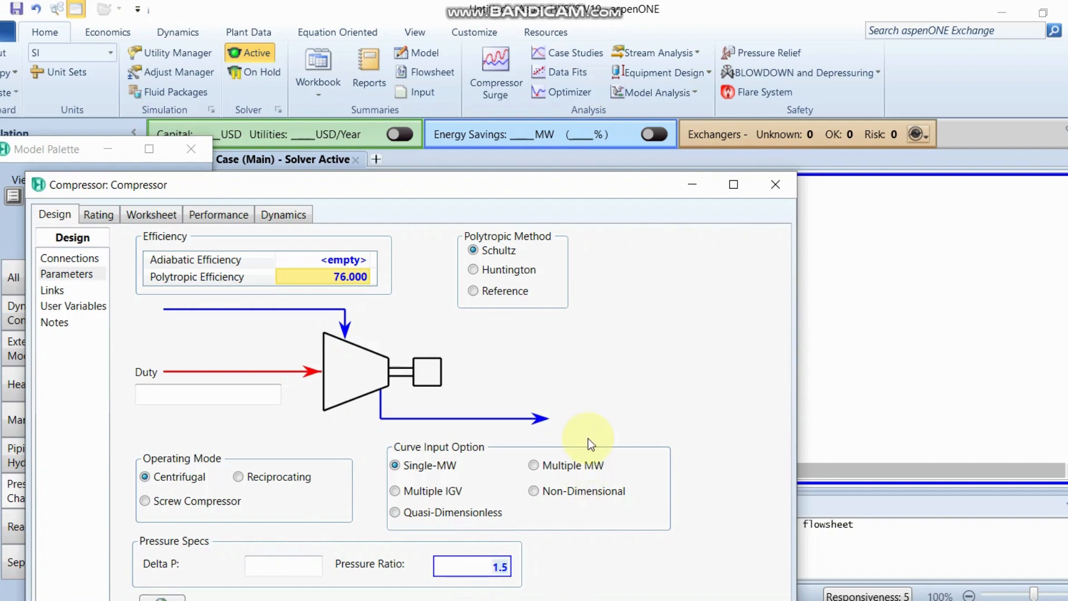
Set the Gas In vapour fraction to 1 in the compressor's worksheet conditions.
{"action": "left_click", "coordinate": [61, 259]}
{"action": "left_click", "coordinate": [98, 214]}
{"action": "left_click", "coordinate": [145, 214]}
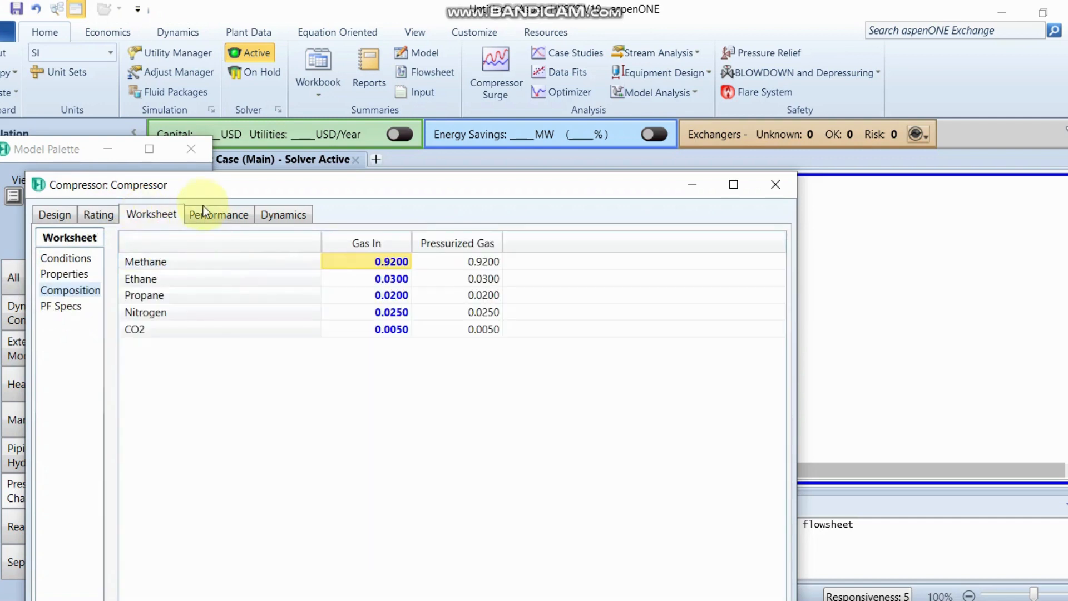
{"action": "left_click", "coordinate": [64, 258]}
{"action": "left_click", "coordinate": [377, 258]}
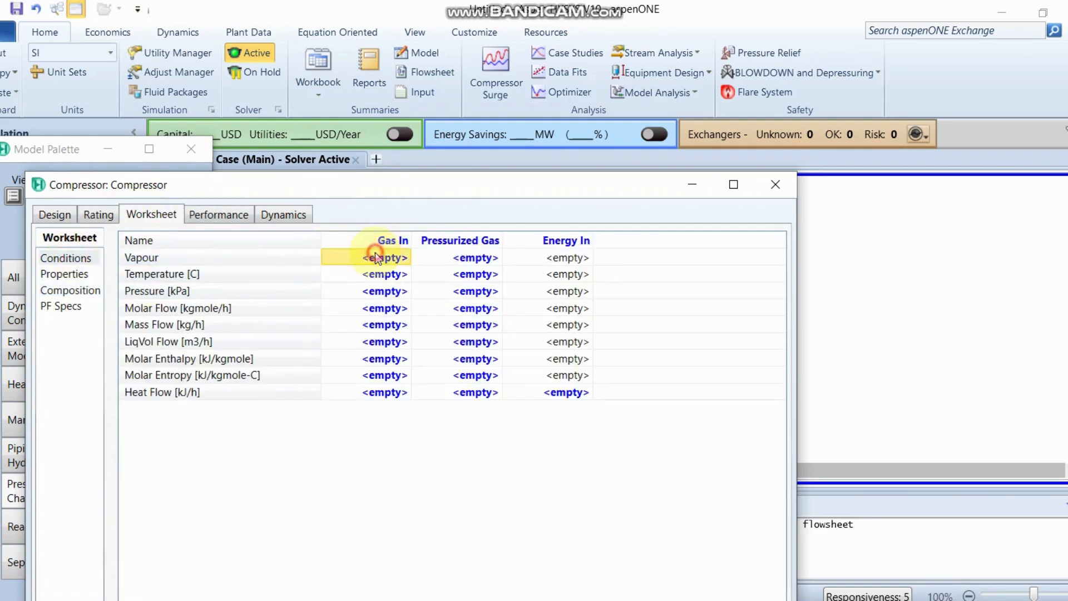
{"action": "type", "text": "1"}
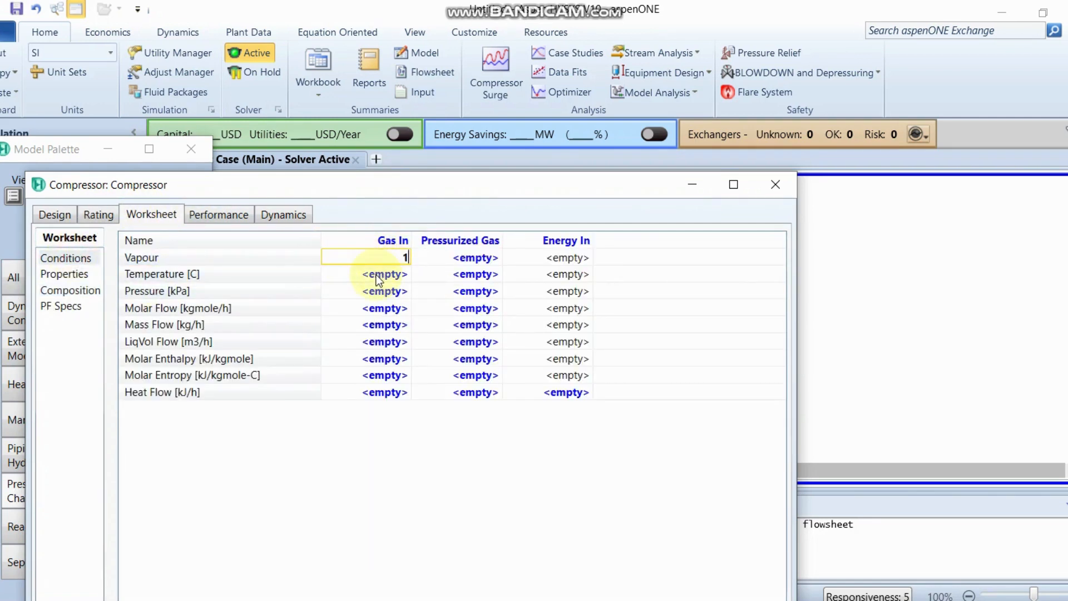
{"action": "key", "text": "Return"}
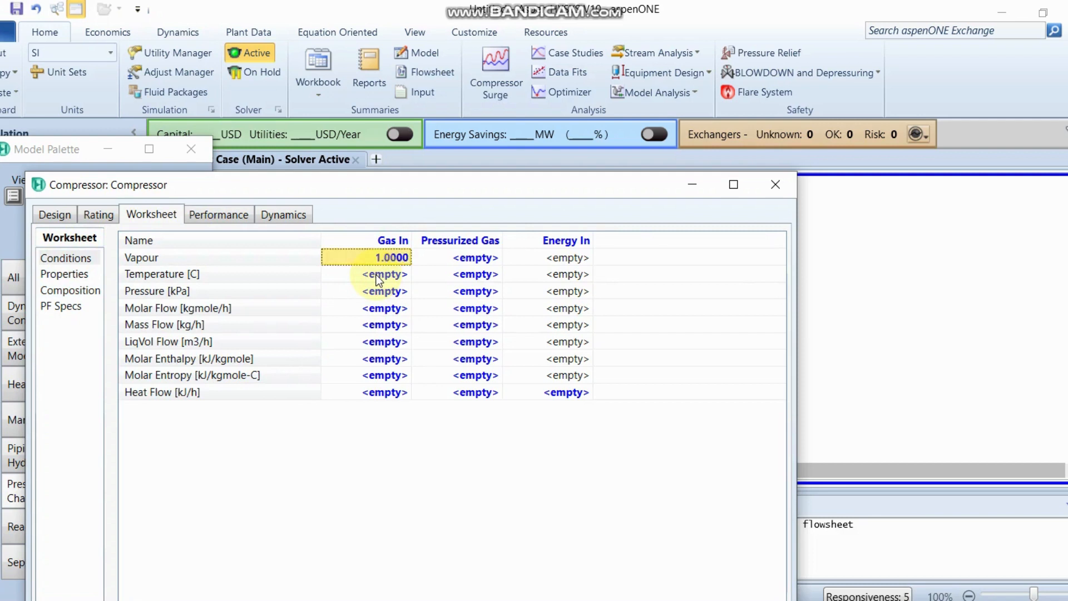
{"action": "type", "text": "25"}
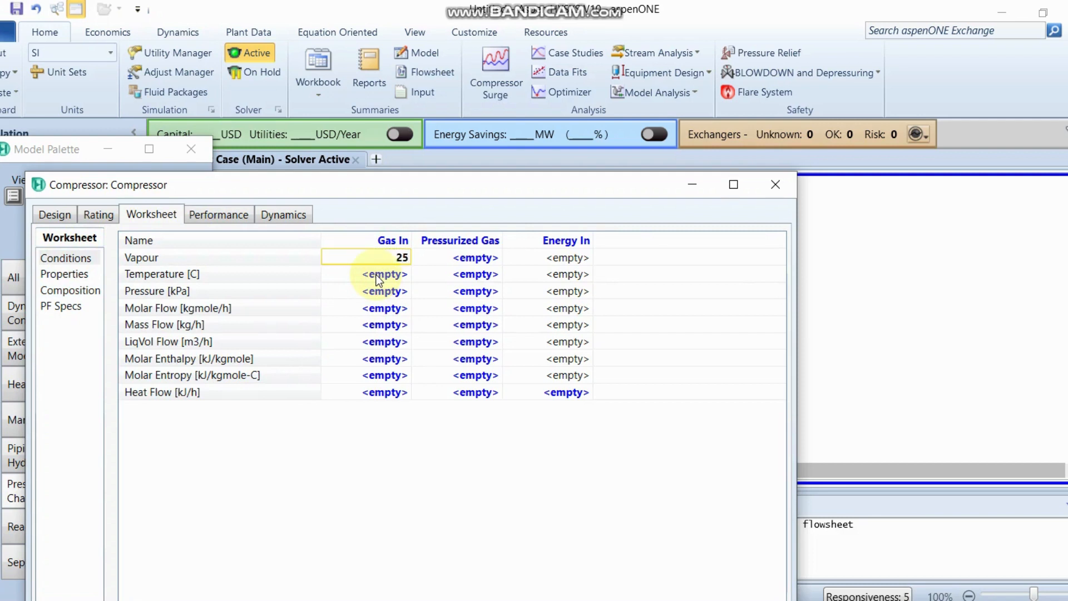
{"action": "key", "text": "BackSpace"}
{"action": "key", "text": "BackSpace"}
{"action": "key", "text": "Return"}
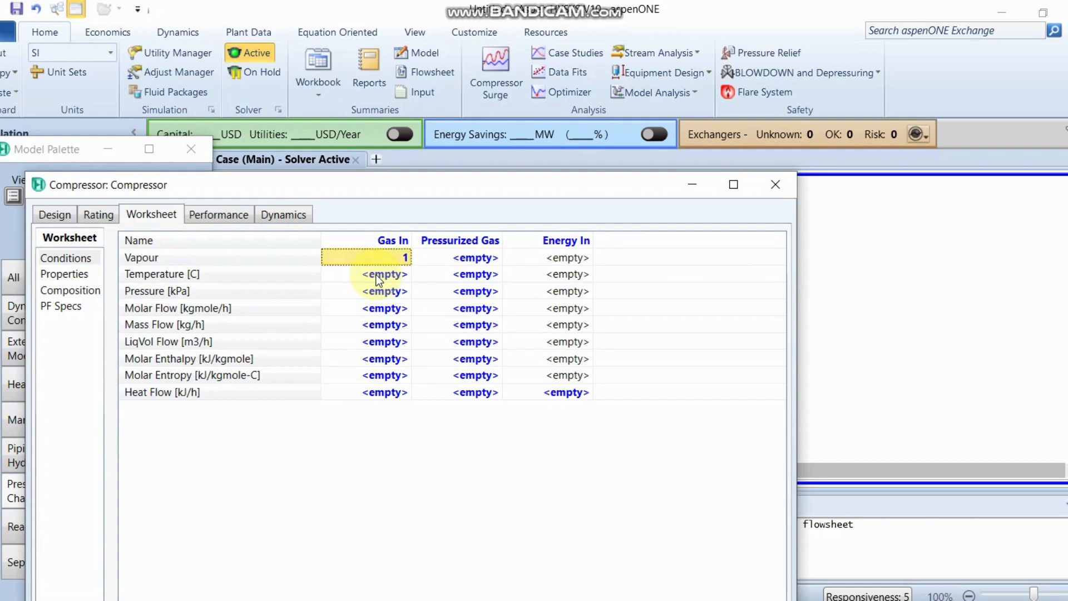
Set the Gas In temperature to 25 °C and dismiss the resulting message.
{"action": "left_click", "coordinate": [377, 275]}
{"action": "type", "text": "25"}
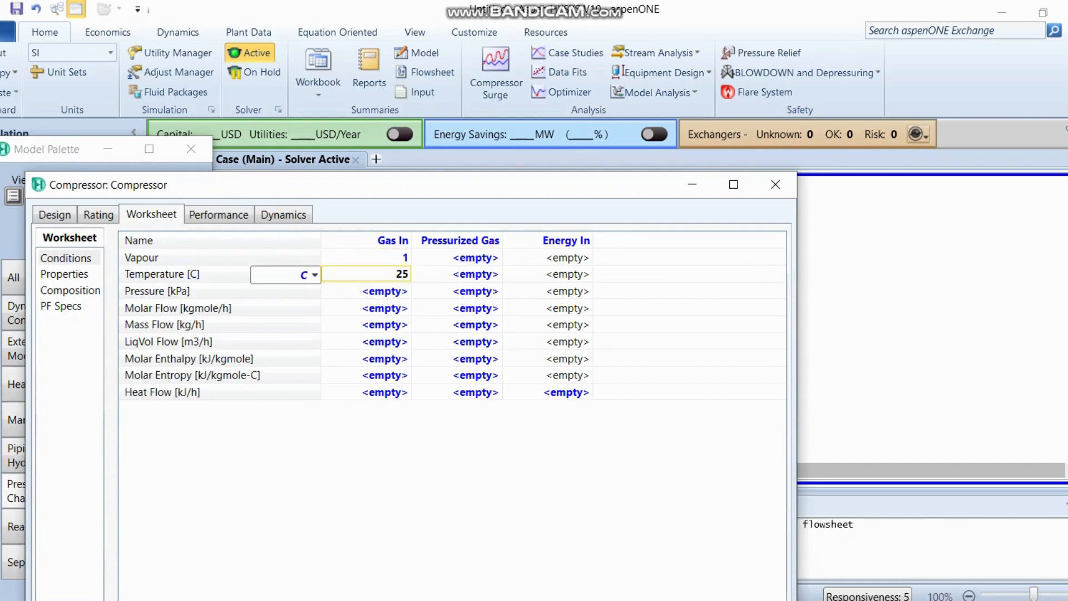
{"action": "key", "text": "Return"}
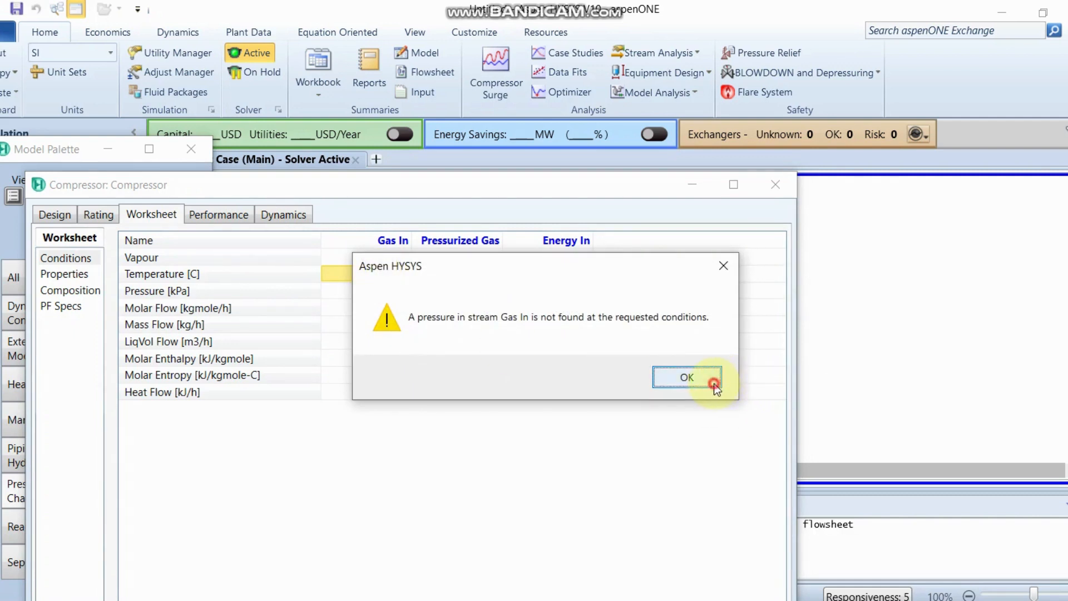
{"action": "left_click", "coordinate": [713, 384]}
{"action": "left_click", "coordinate": [363, 257]}
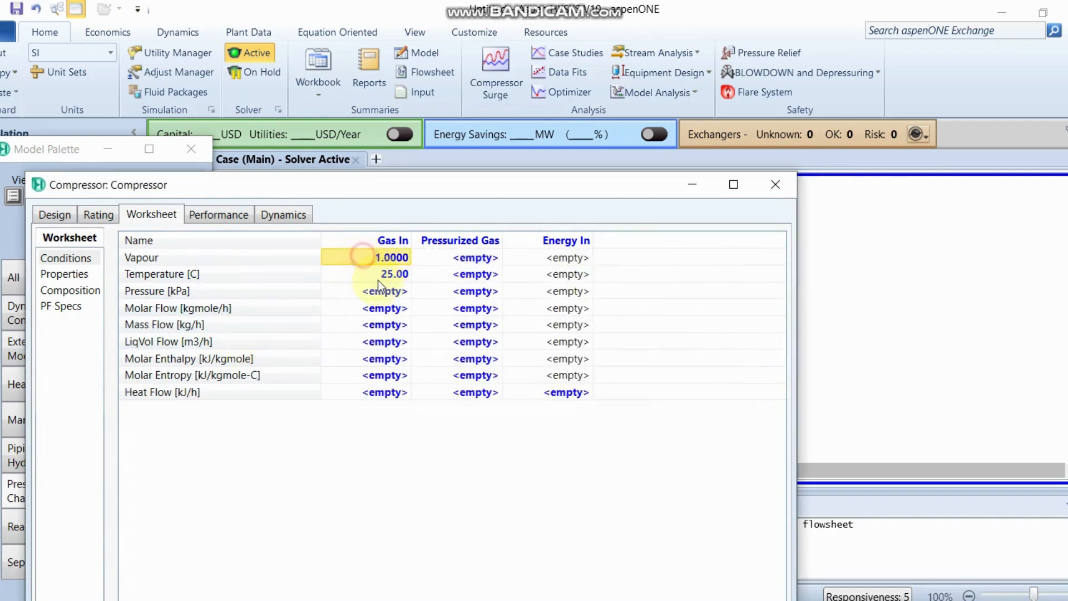
{"action": "left_click", "coordinate": [379, 278]}
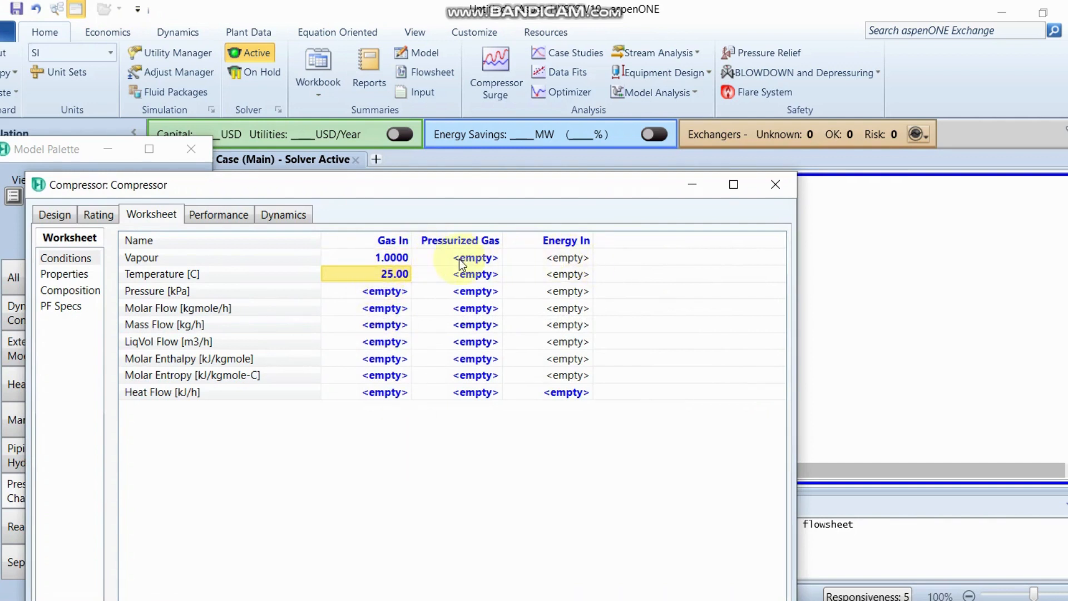
{"action": "left_click", "coordinate": [399, 254]}
{"action": "left_click", "coordinate": [398, 278]}
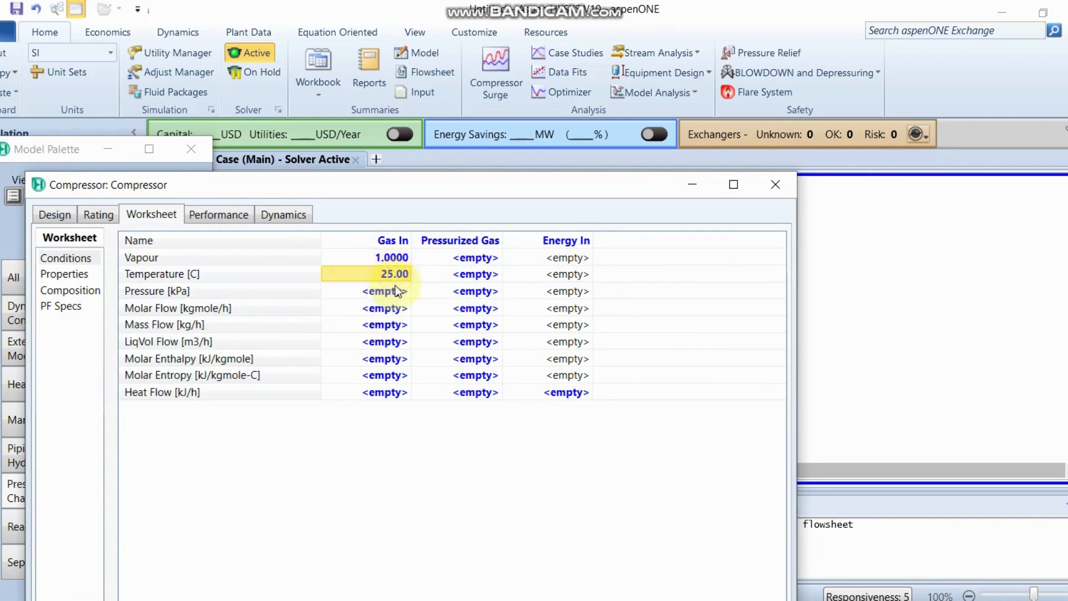
Set the Gas In pressure to 5.5 MPa.
{"action": "left_click", "coordinate": [395, 292]}
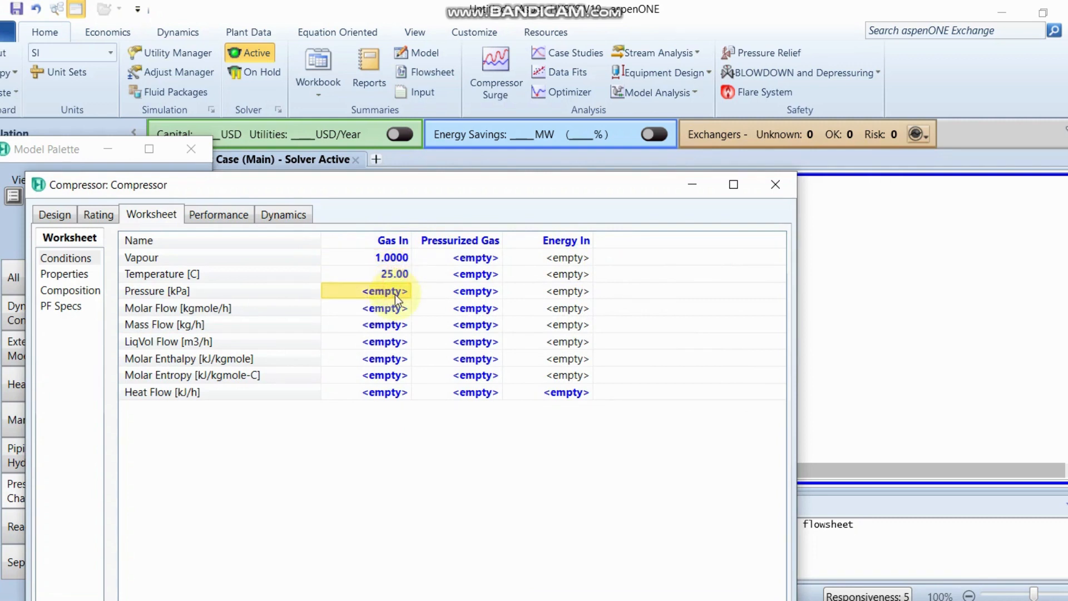
{"action": "type", "text": "5"}
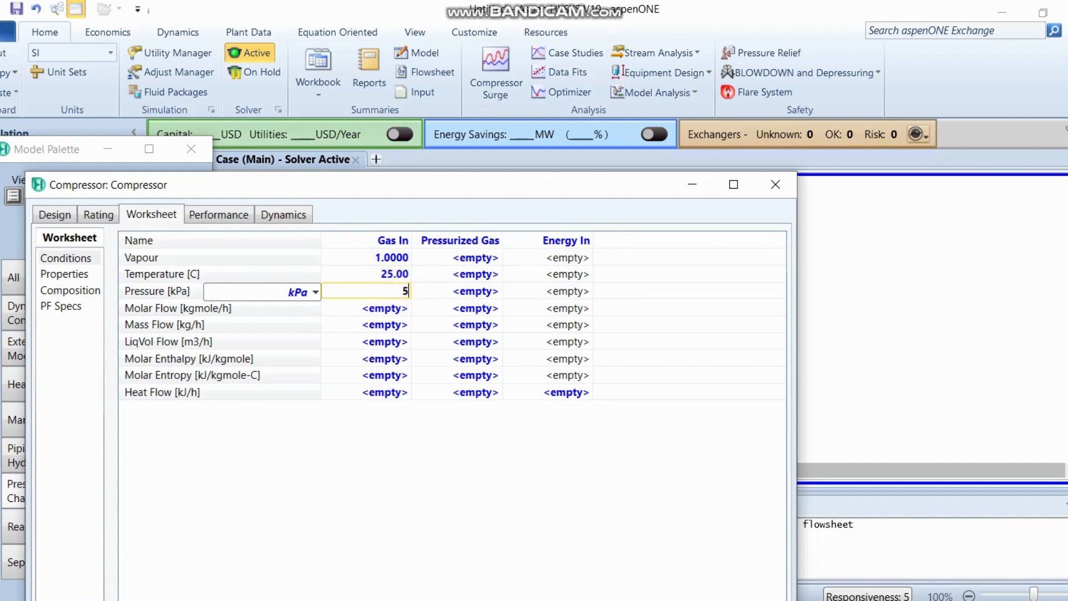
{"action": "type", "text": ".5"}
{"action": "left_click", "coordinate": [314, 292]}
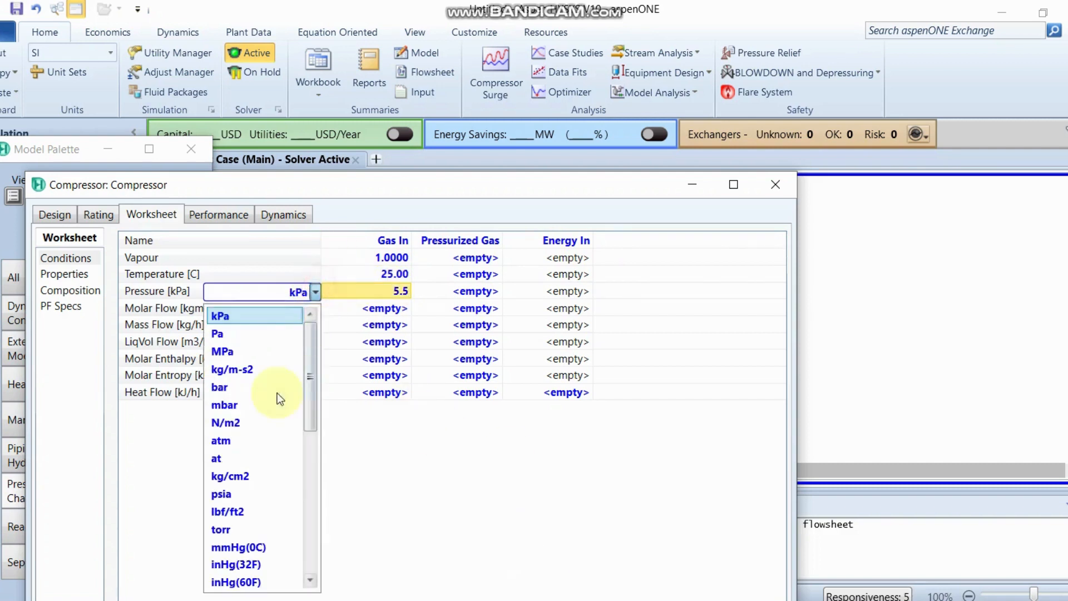
{"action": "left_click", "coordinate": [218, 350]}
Try to enter the Gas In molar flow, first as 185 and again as 9 kgmole/h.
{"action": "left_click", "coordinate": [409, 310]}
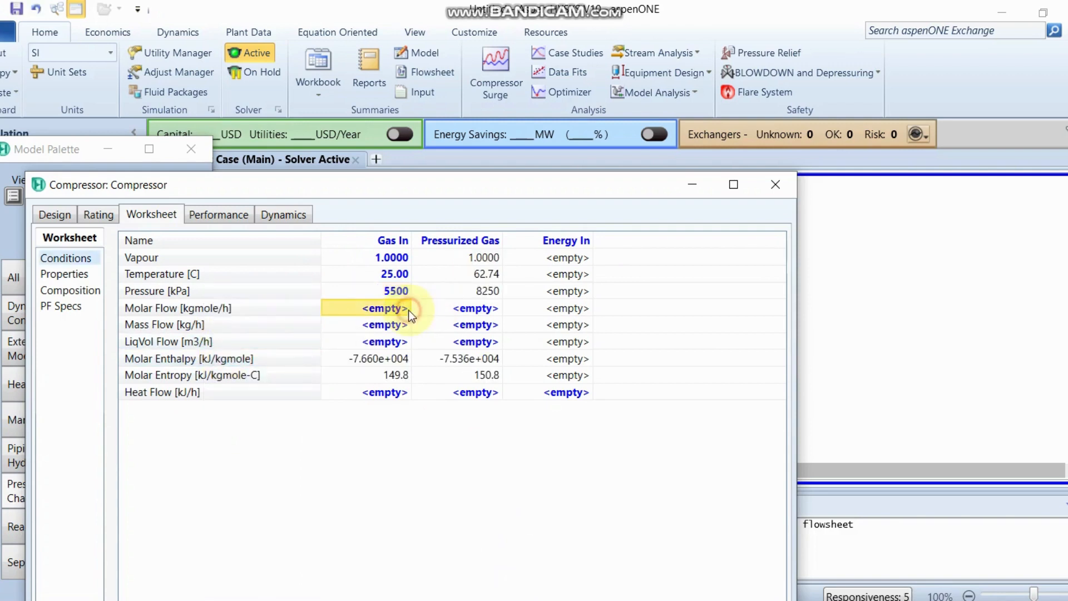
{"action": "type", "text": "185"}
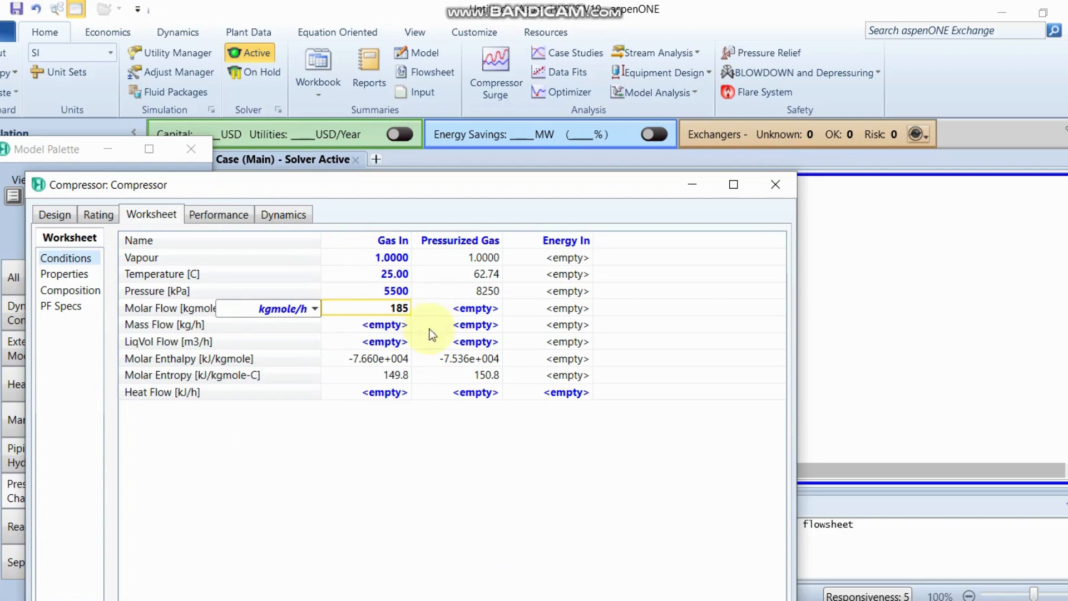
{"action": "key", "text": "Return"}
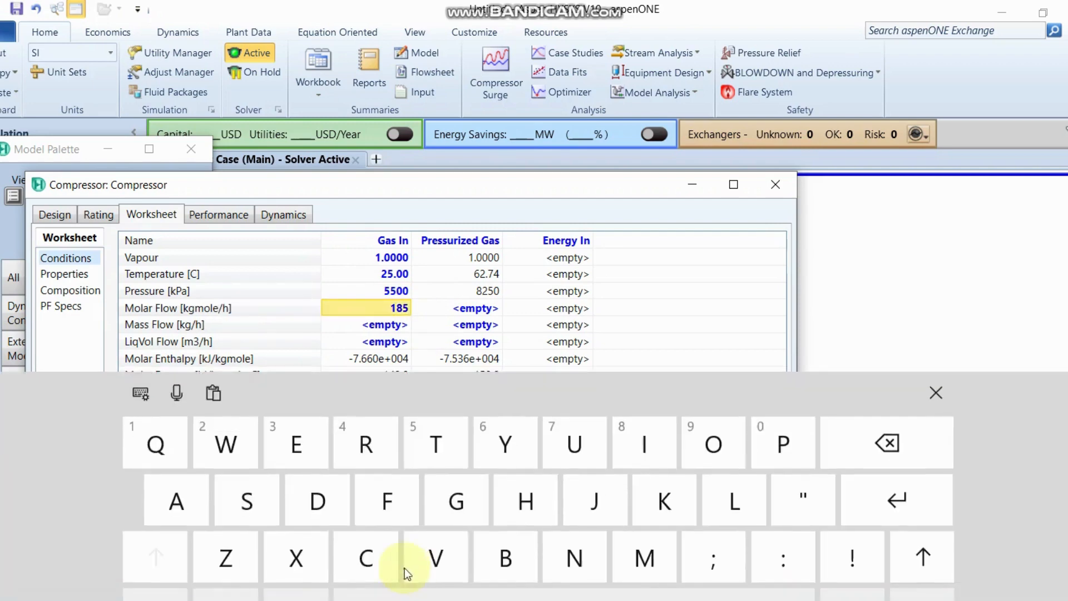
{"action": "left_click", "coordinate": [156, 595]}
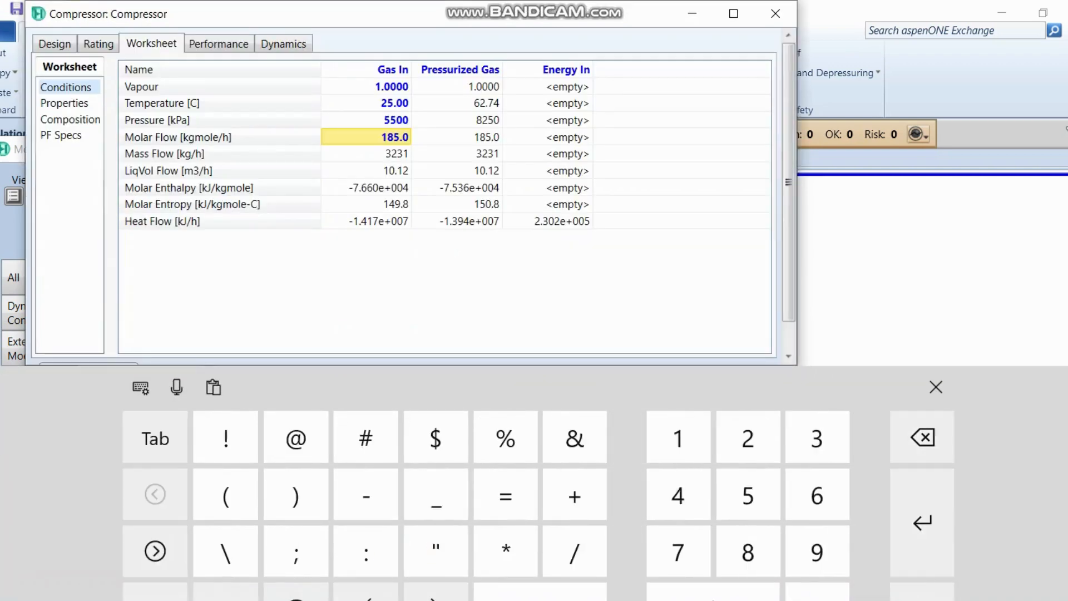
{"action": "left_click", "coordinate": [794, 556]}
{"action": "left_click", "coordinate": [935, 388]}
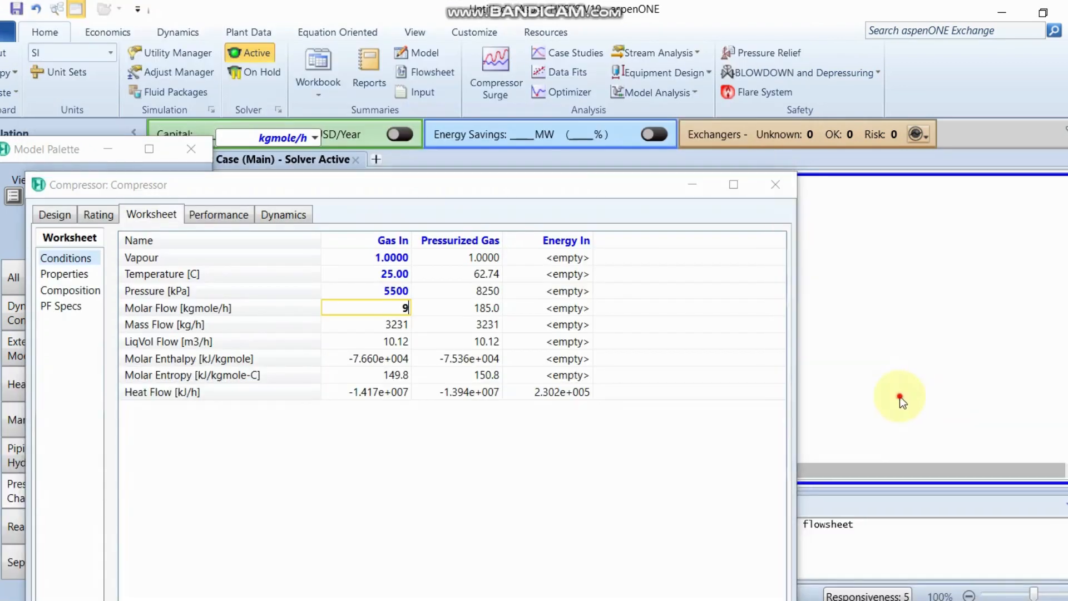
{"action": "left_click", "coordinate": [406, 307]}
{"action": "key", "text": "Return"}
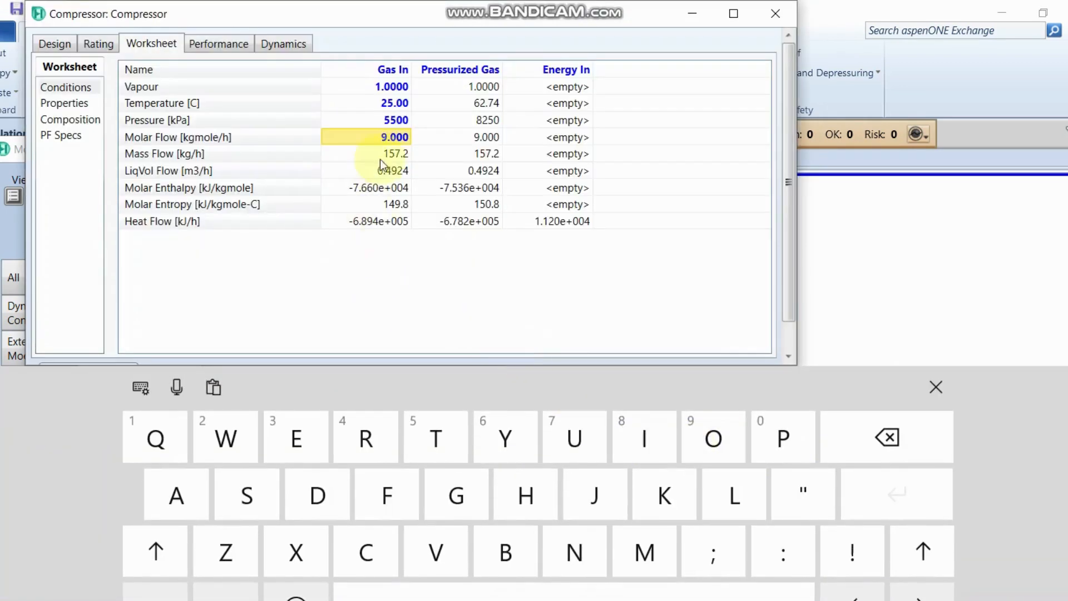
Set the Gas In molar flow to 1859 kgmole/h and close the compressor's property window.
{"action": "left_click", "coordinate": [389, 123]}
{"action": "left_click", "coordinate": [388, 137]}
{"action": "left_click", "coordinate": [155, 594]}
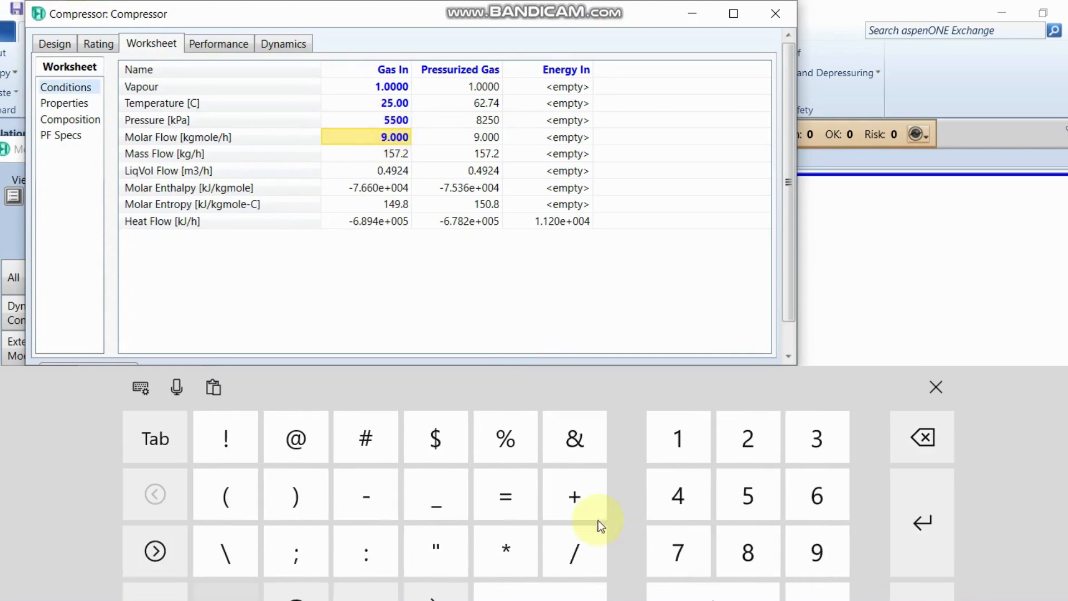
{"action": "type", "text": "1"}
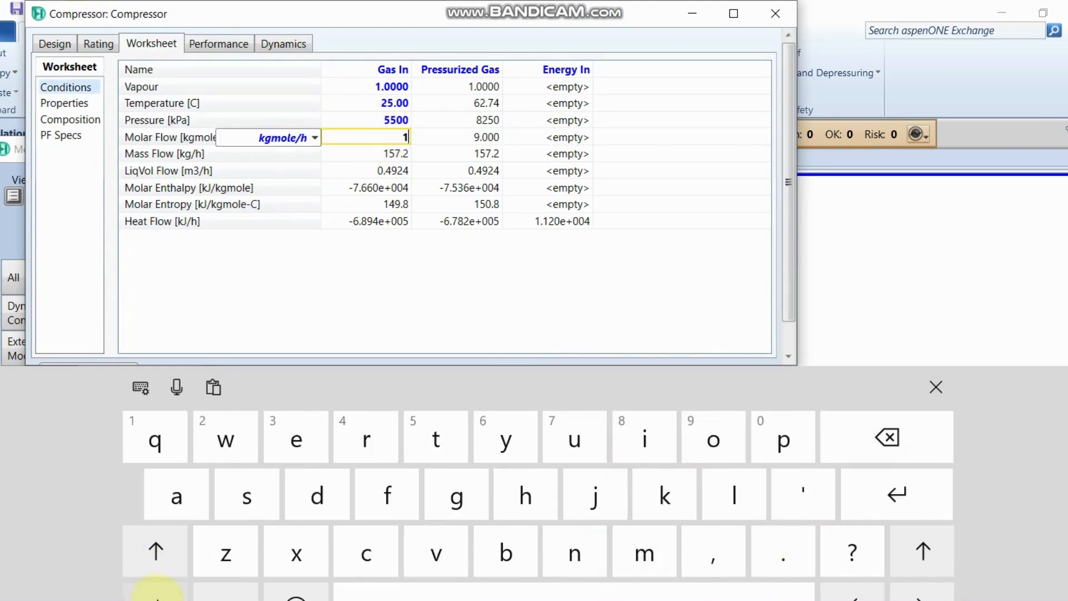
{"action": "left_click", "coordinate": [156, 592]}
{"action": "type", "text": "85"}
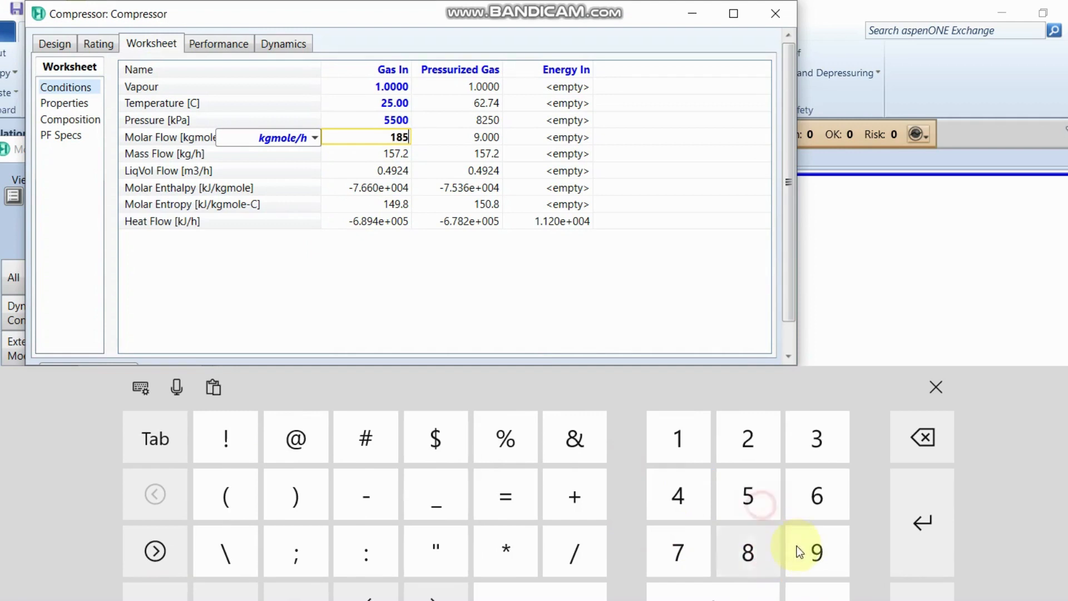
{"action": "type", "text": "9"}
{"action": "key", "text": "Return"}
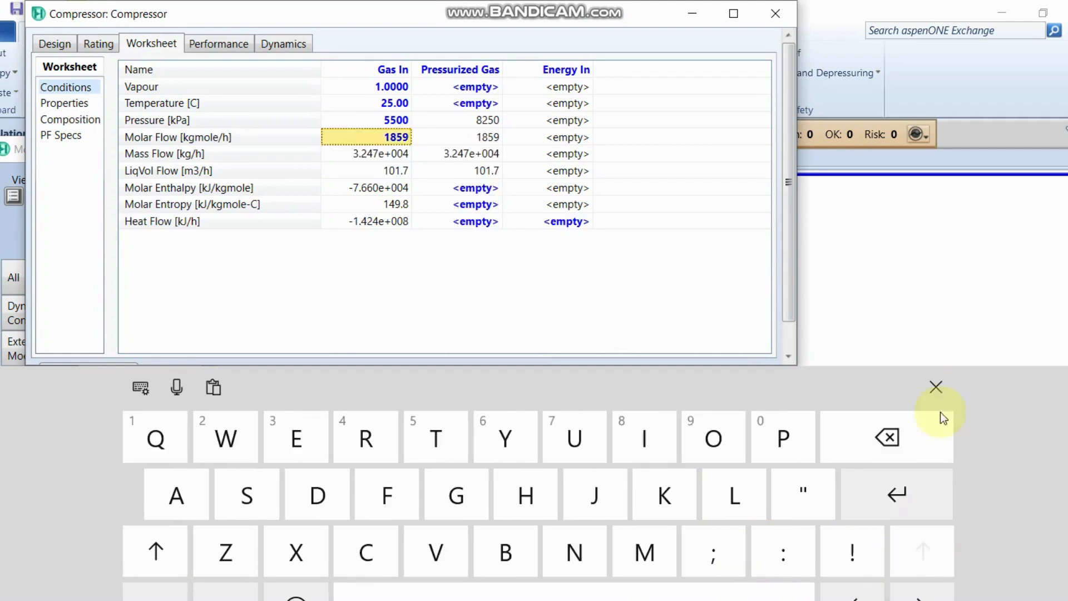
{"action": "left_click", "coordinate": [936, 387]}
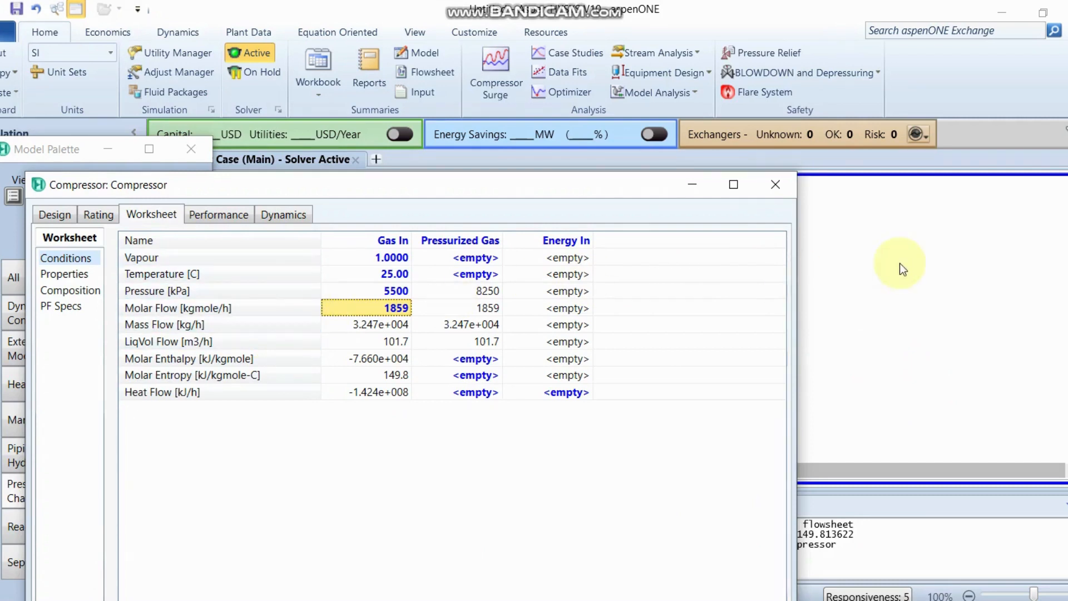
{"action": "left_click", "coordinate": [773, 198]}
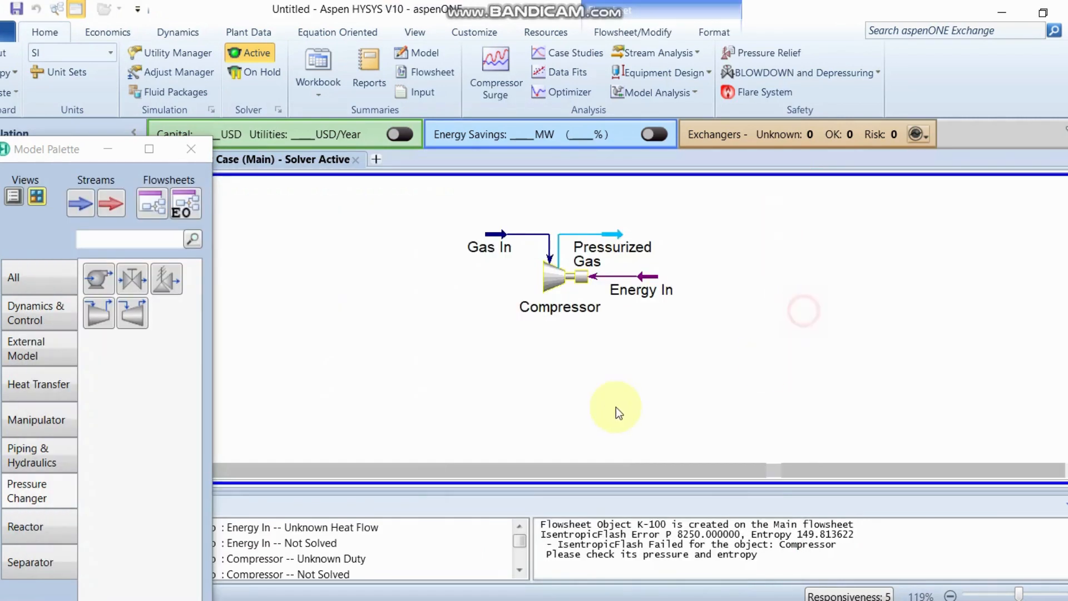
{"action": "left_click", "coordinate": [607, 391]}
Reopen the compressor and examine its composition, performance results and stream conditions, including the Pressurized Gas temperature.
{"action": "double_click", "coordinate": [564, 281]}
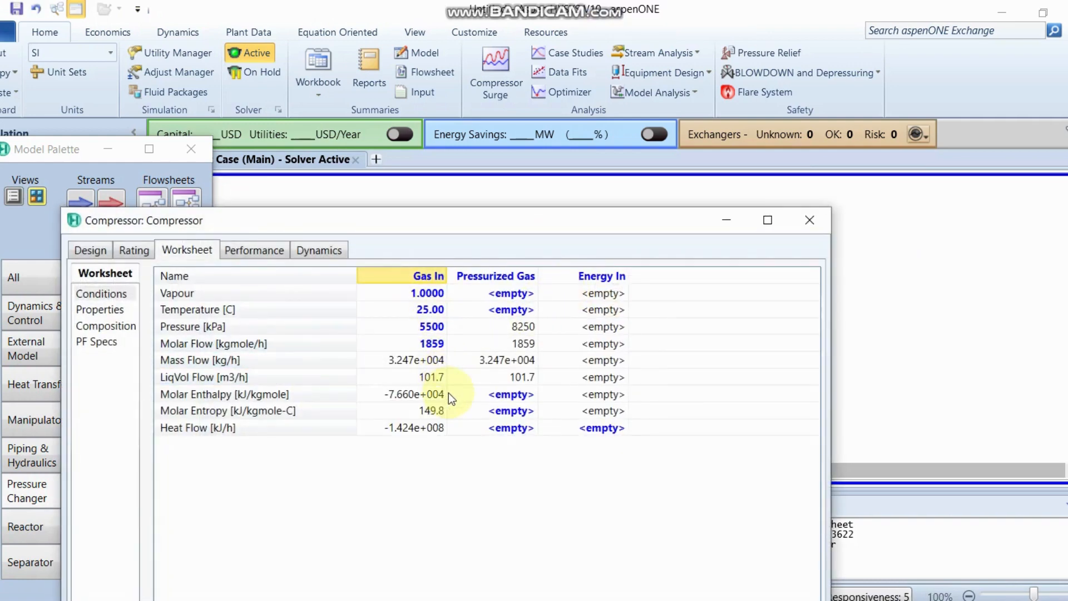
{"action": "left_click", "coordinate": [114, 315]}
{"action": "left_click", "coordinate": [109, 327]}
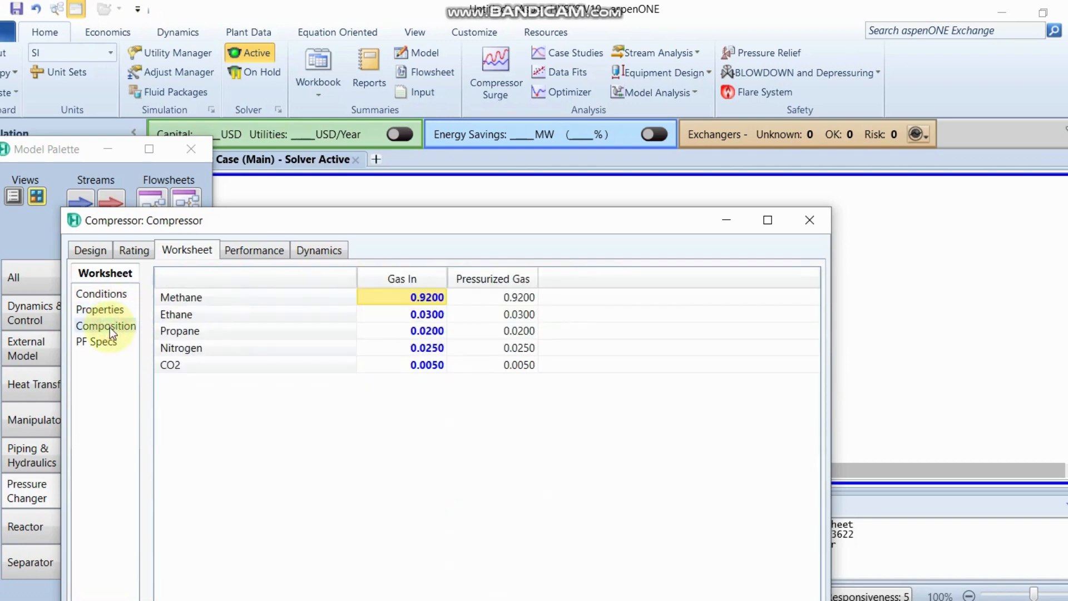
{"action": "left_click", "coordinate": [134, 250]}
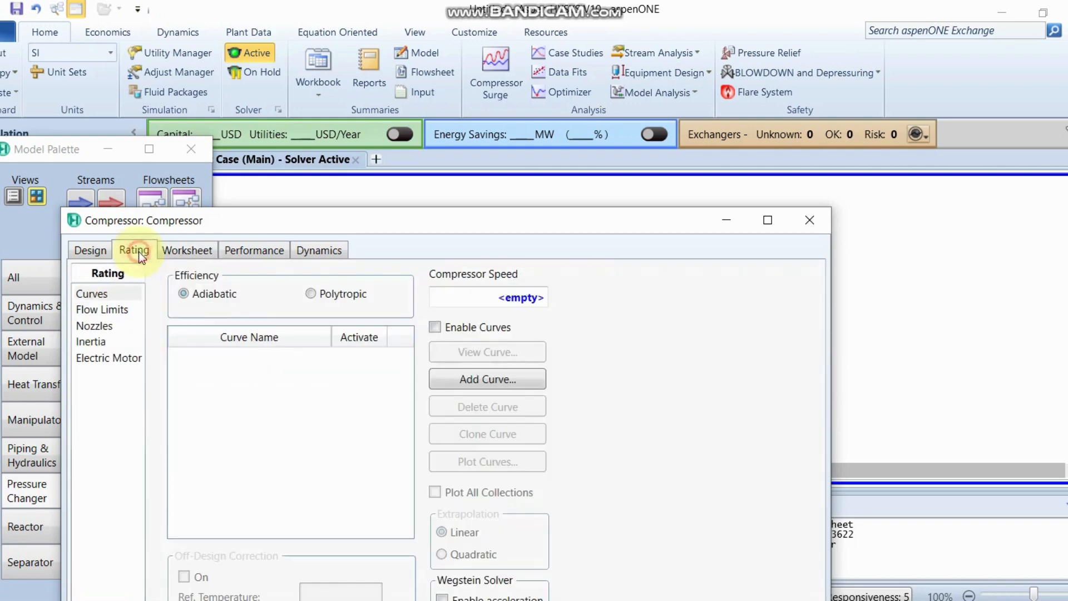
{"action": "left_click", "coordinate": [242, 247]}
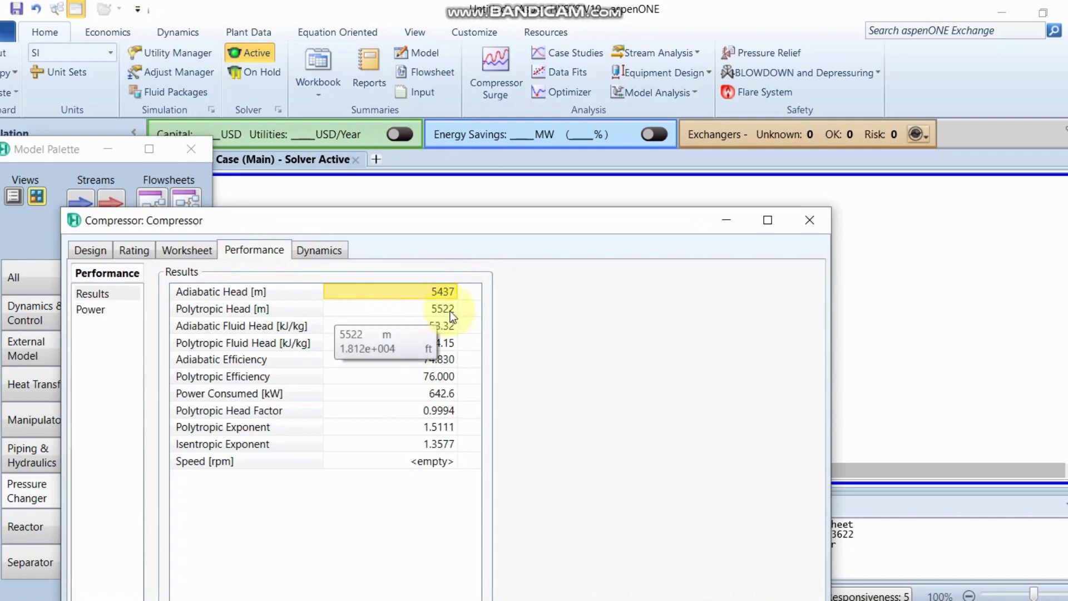
{"action": "left_click", "coordinate": [192, 246]}
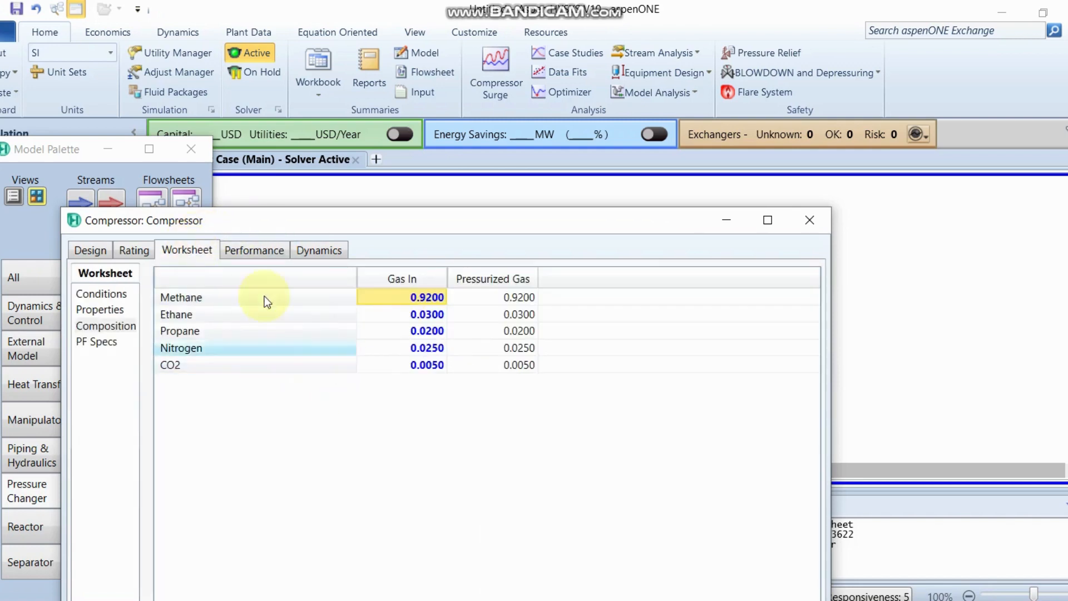
{"action": "left_click", "coordinate": [108, 295]}
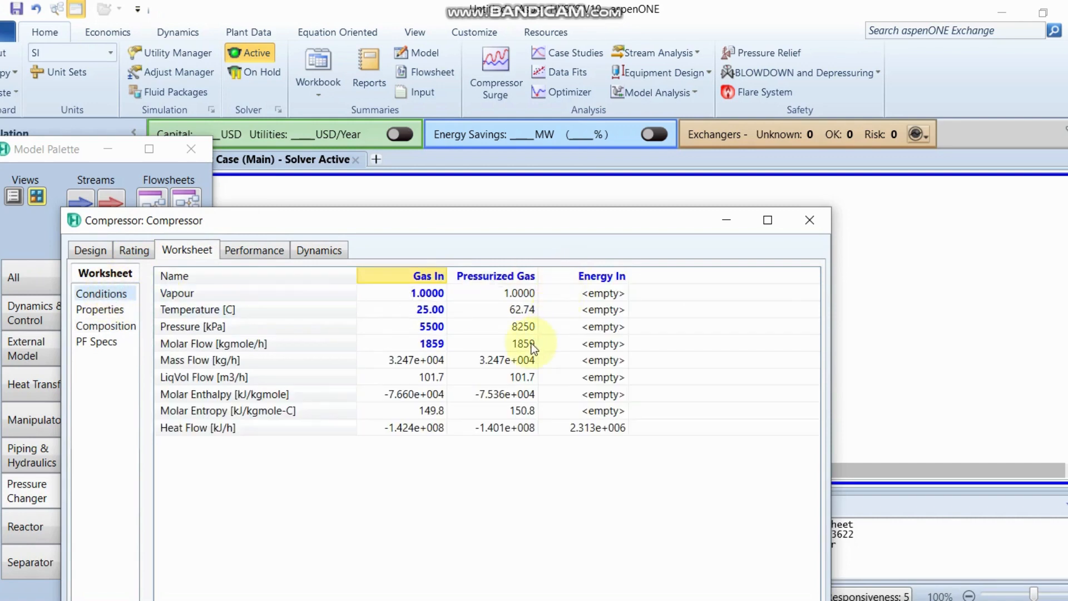
{"action": "mouse_move", "coordinate": [526, 307]}
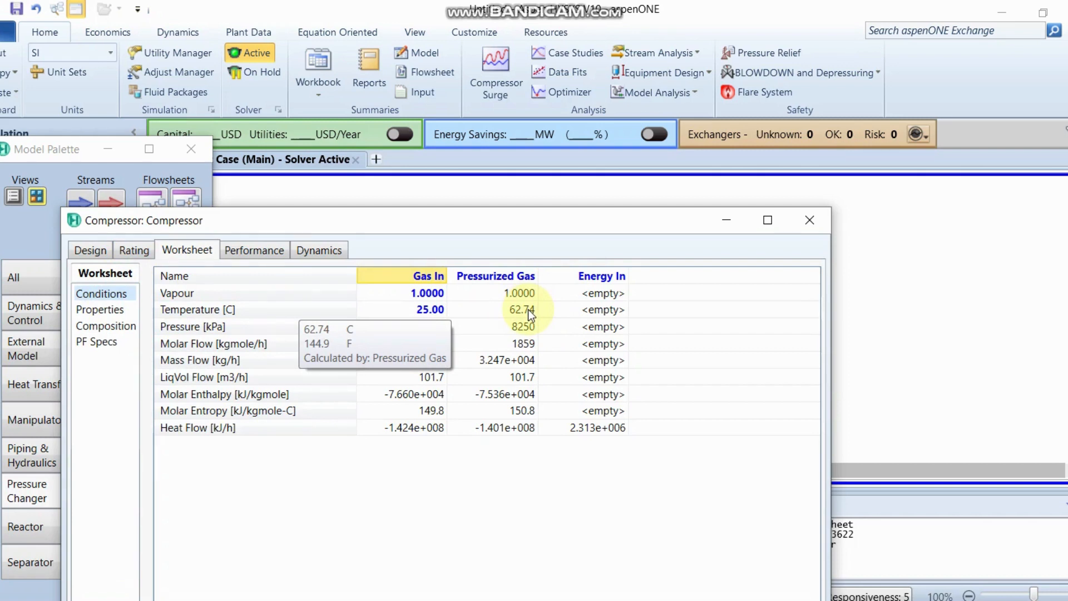
Examine the compressor's design connections and parameters, including its efficiencies and duty, and close its property window.
{"action": "left_click", "coordinate": [87, 251]}
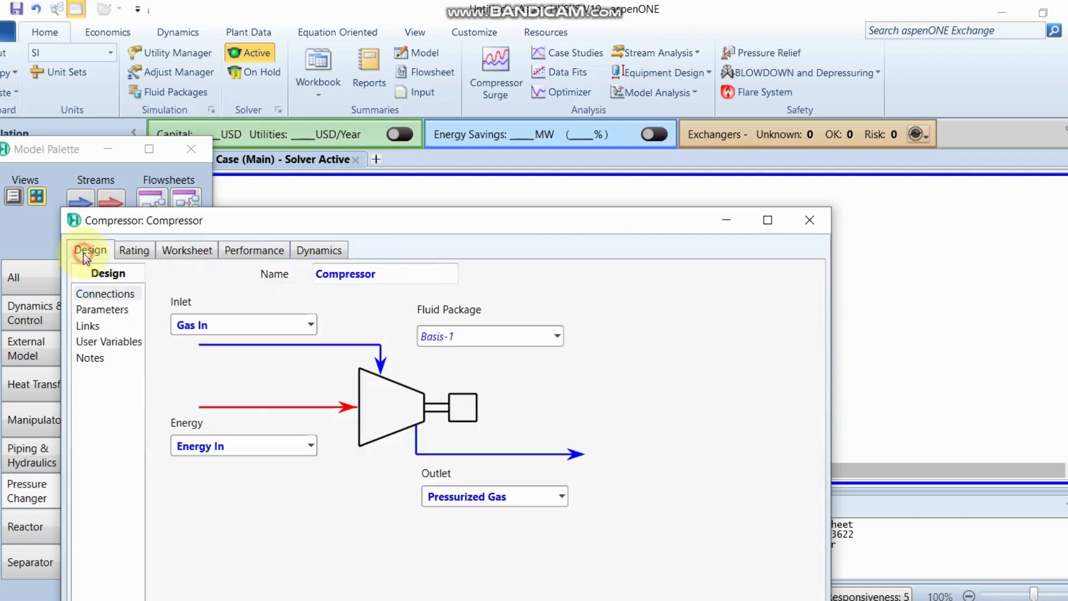
{"action": "left_click", "coordinate": [102, 310]}
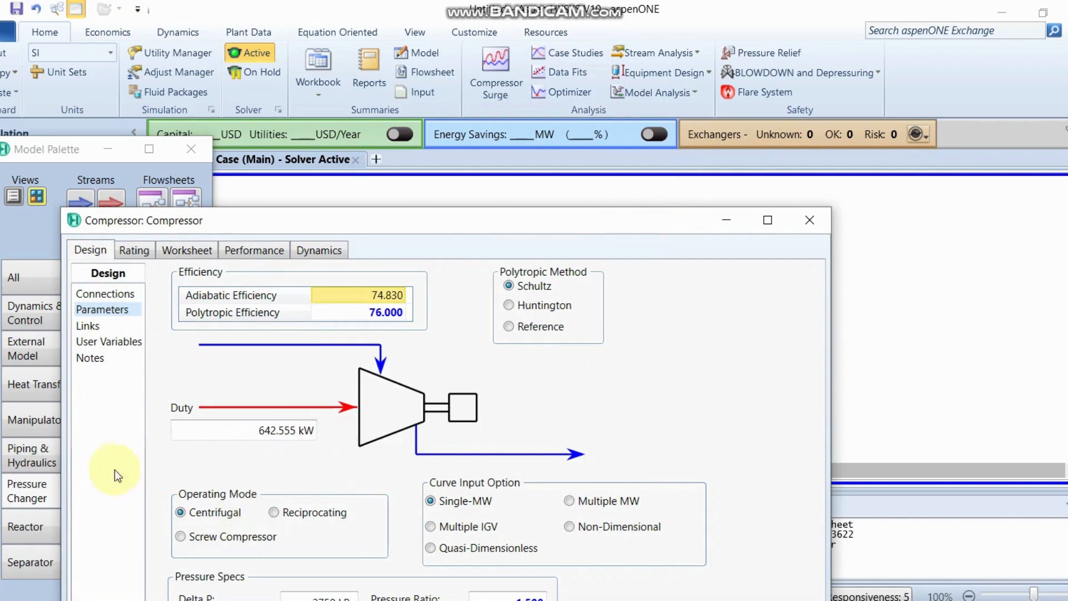
{"action": "mouse_move", "coordinate": [298, 439]}
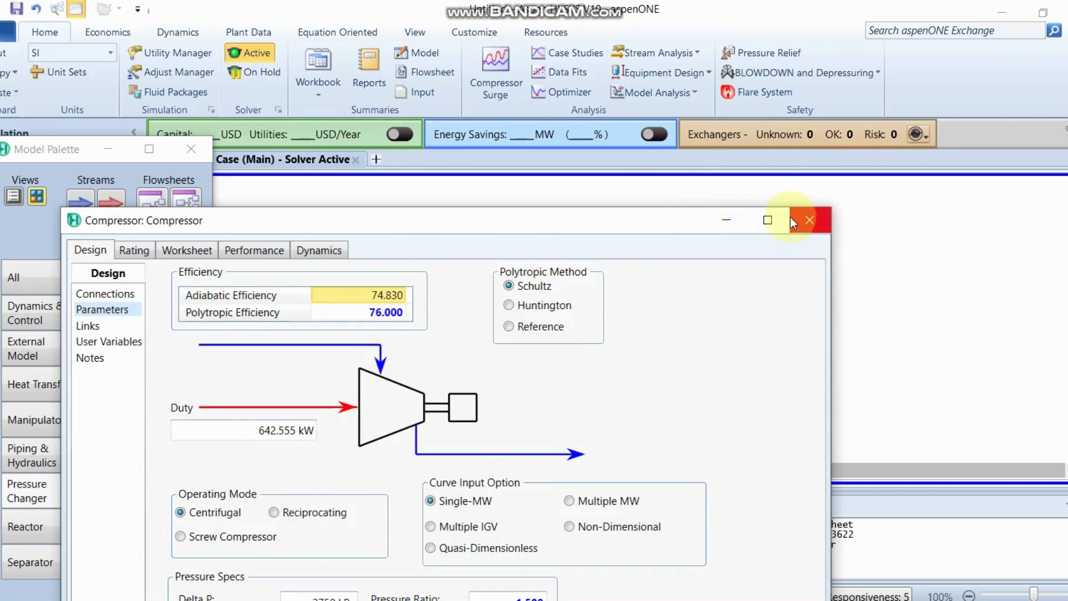
{"action": "left_click", "coordinate": [768, 220]}
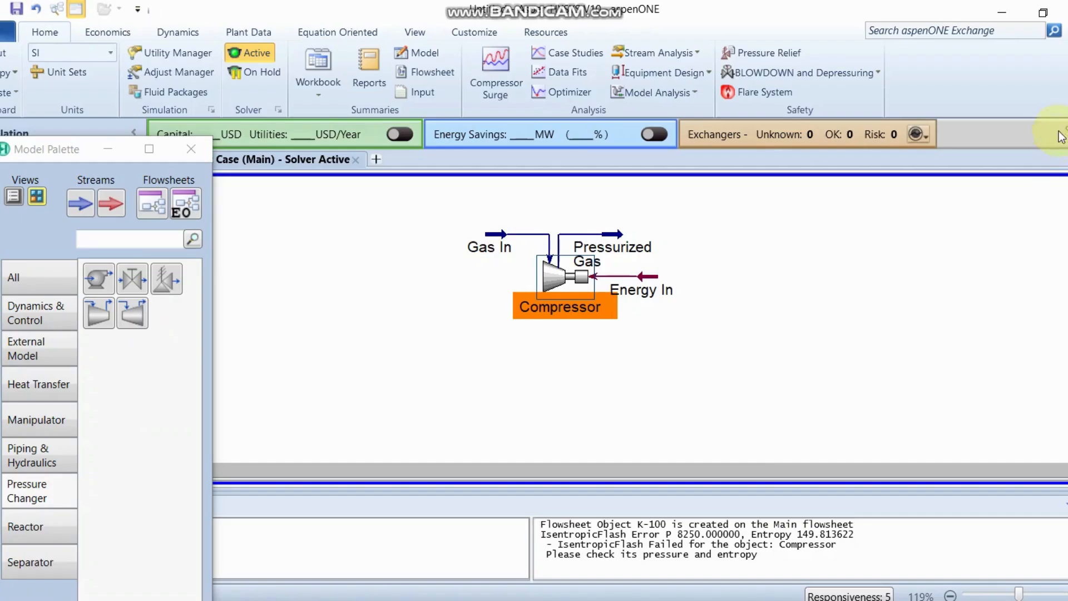
{"action": "left_click", "coordinate": [1065, 10]}
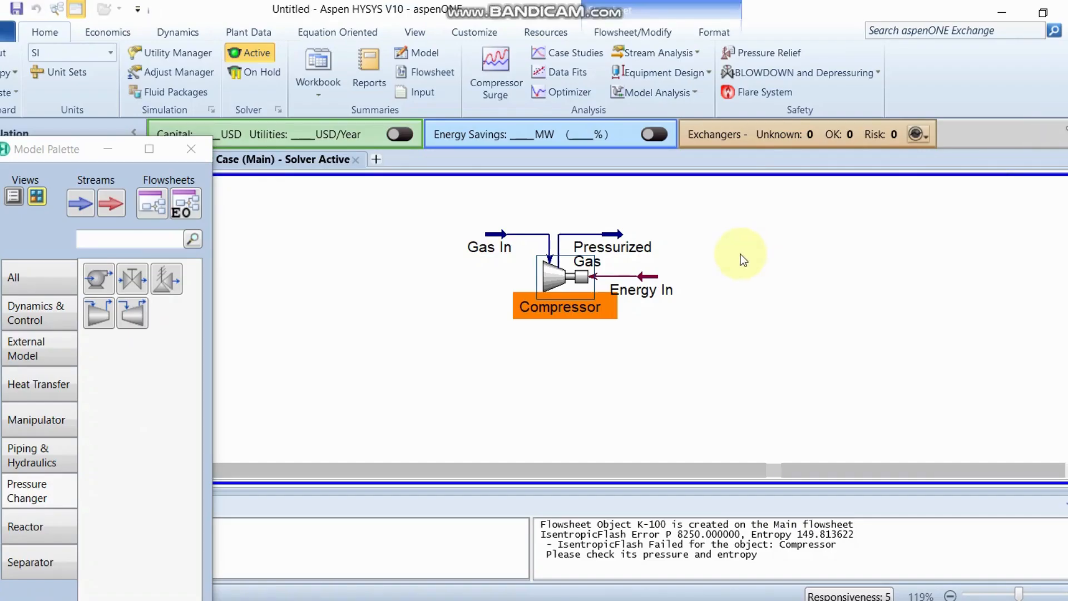
Spread out the flowsheet by moving the Energy In and Pressurized Gas streams farther right of the compressor and Gas In farther left.
{"action": "left_click_drag", "start_coordinate": [635, 289], "coordinate": [751, 278]}
{"action": "left_click_drag", "start_coordinate": [609, 246], "coordinate": [761, 209]}
{"action": "left_click", "coordinate": [471, 238]}
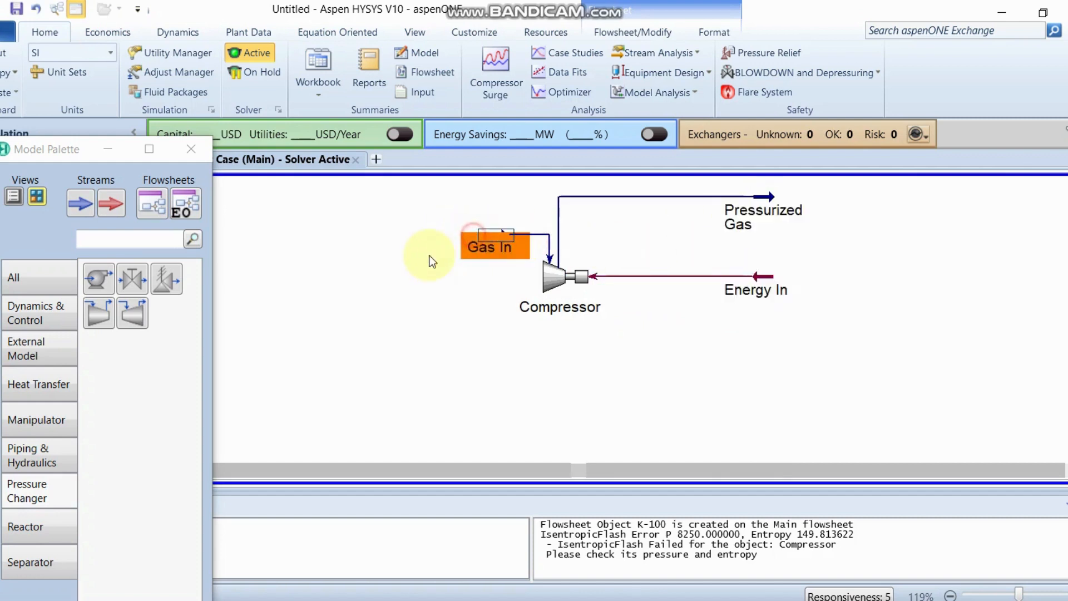
{"action": "left_click_drag", "start_coordinate": [433, 261], "coordinate": [434, 262]}
{"action": "left_click", "coordinate": [460, 338]}
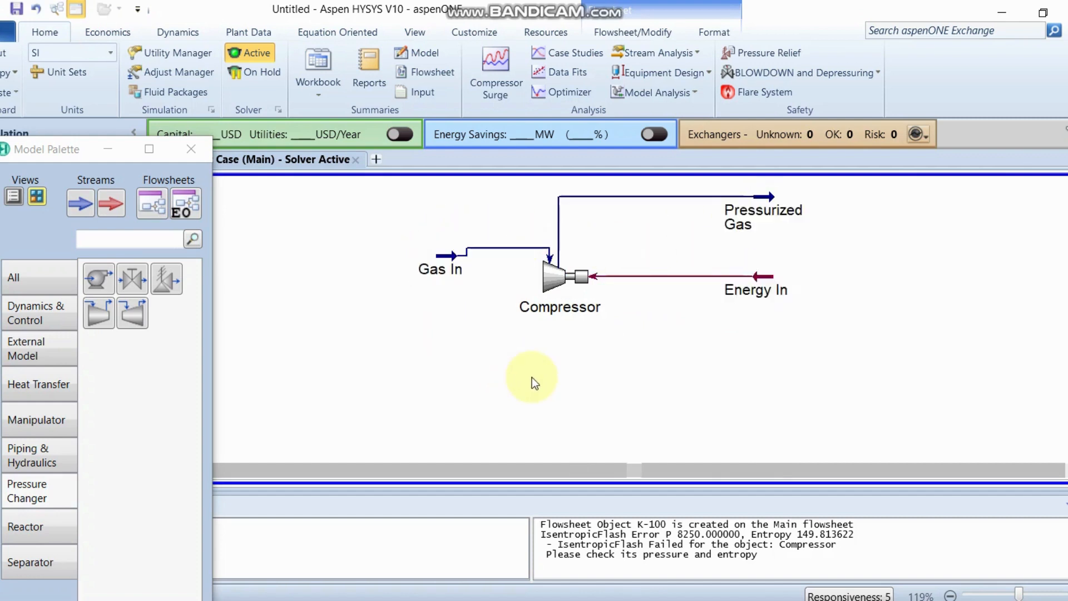